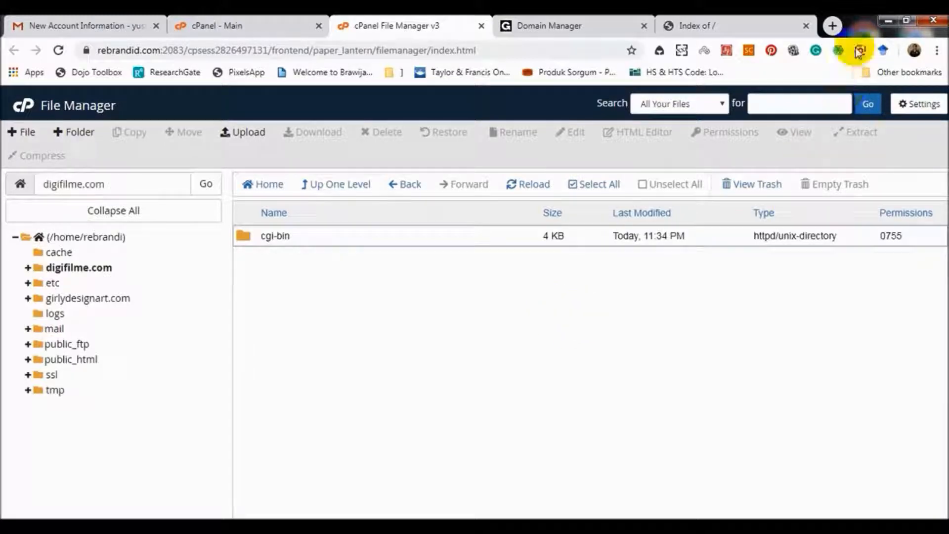
Open the wordpress.org website in a new browser tab.
click(832, 25)
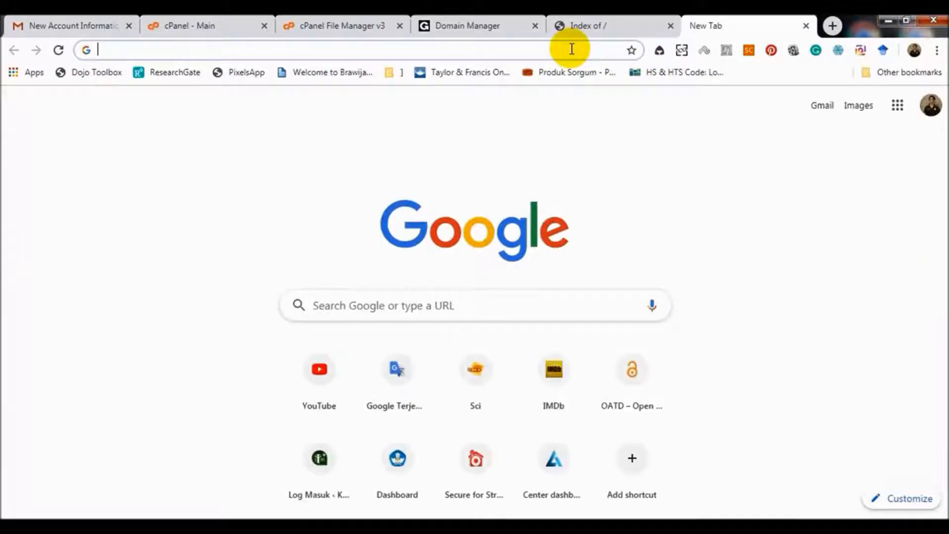
text(wor)
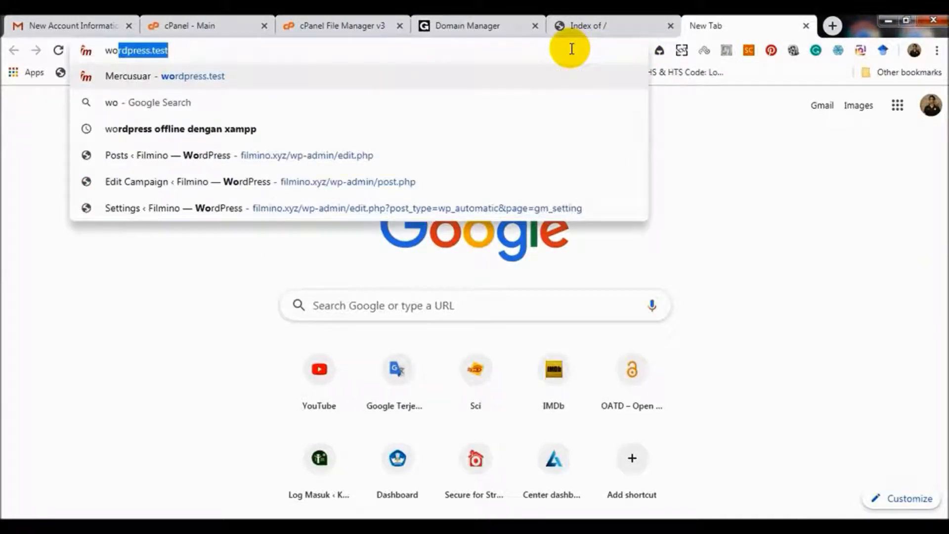
text(dpress)
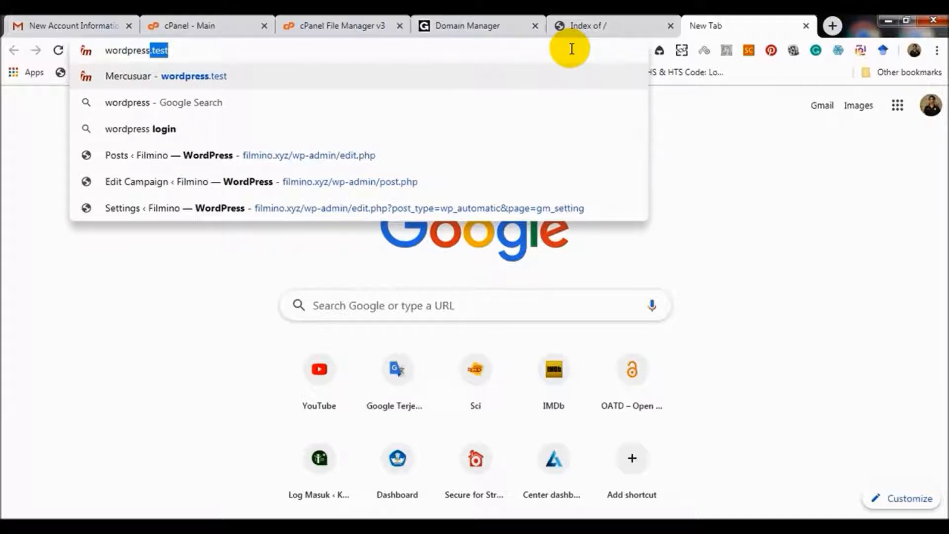
text(.)
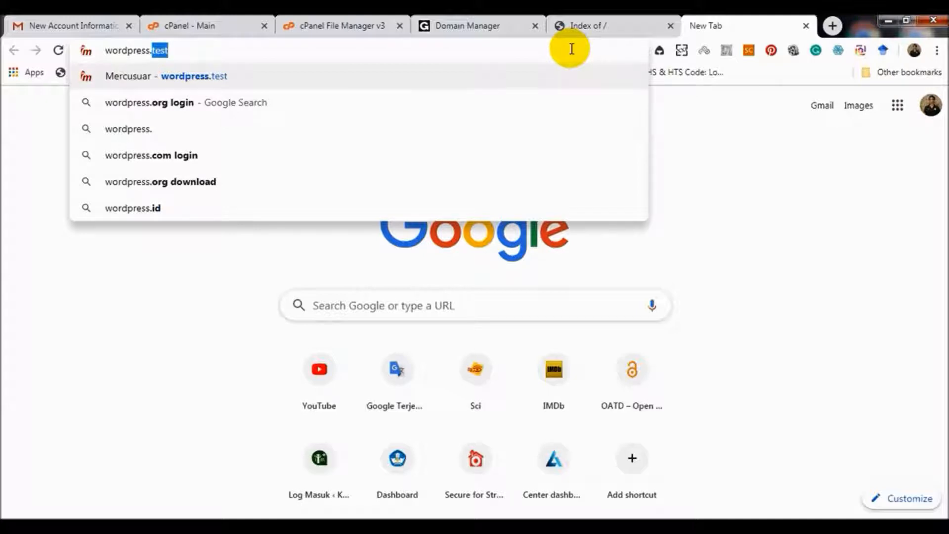
text(org)
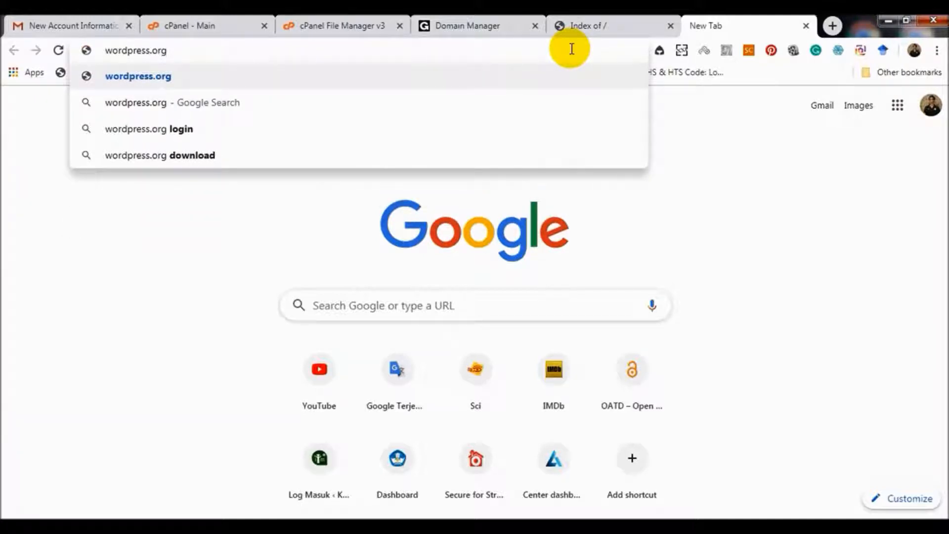
key(Return)
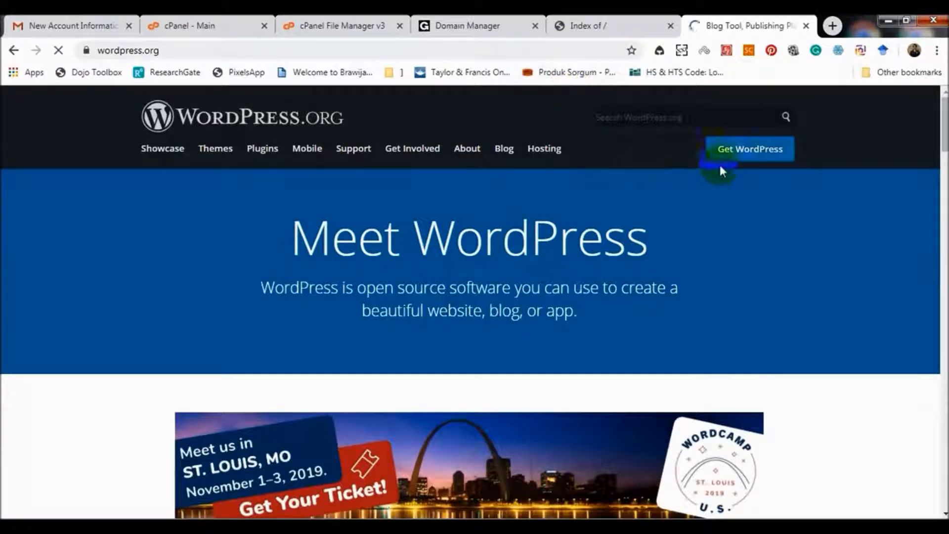
Download the WordPress 5.2.3 zip package from the site's Get WordPress page.
click(744, 158)
click(743, 155)
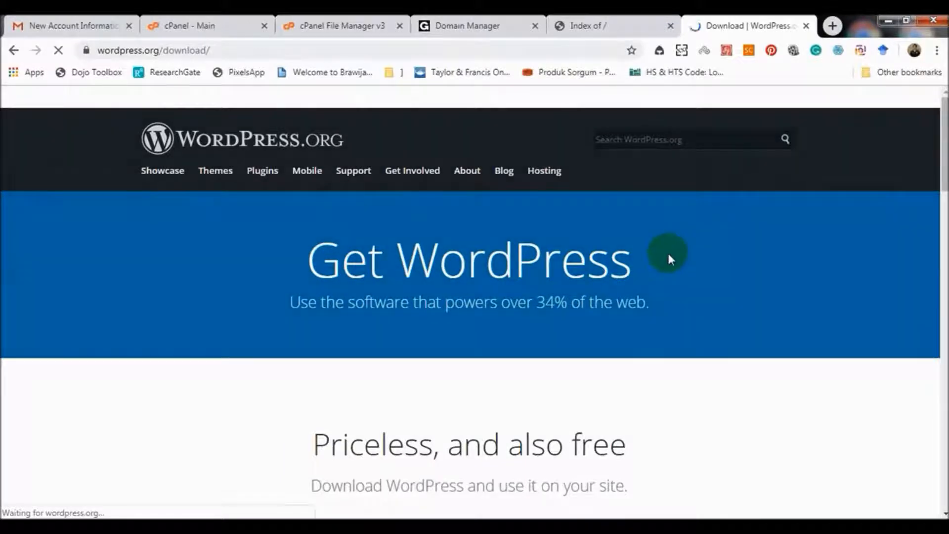
scroll(674, 254, down, 4)
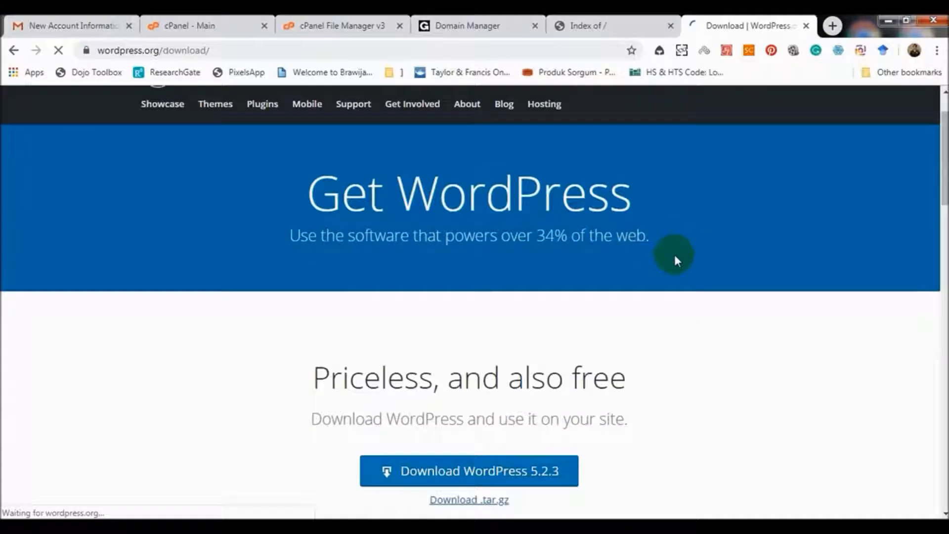
scroll(675, 256, down, 3)
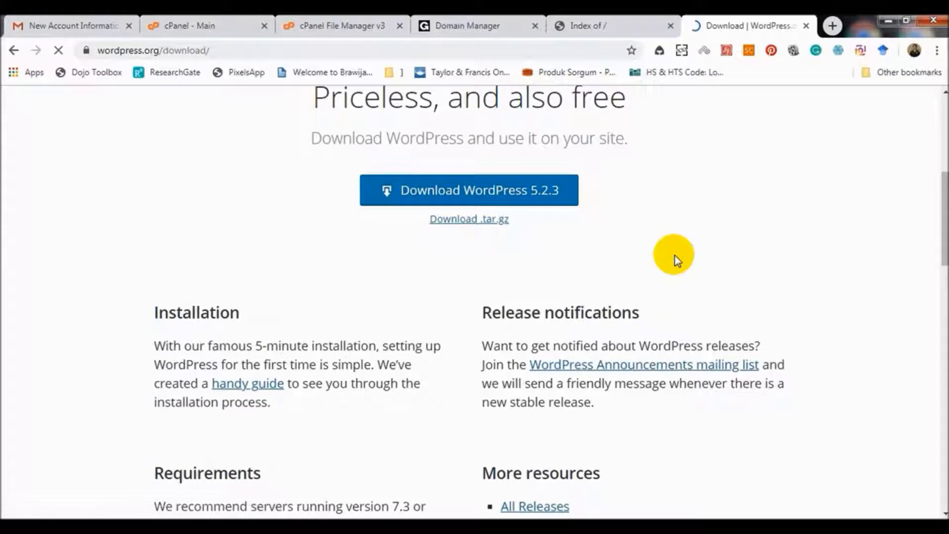
click(505, 198)
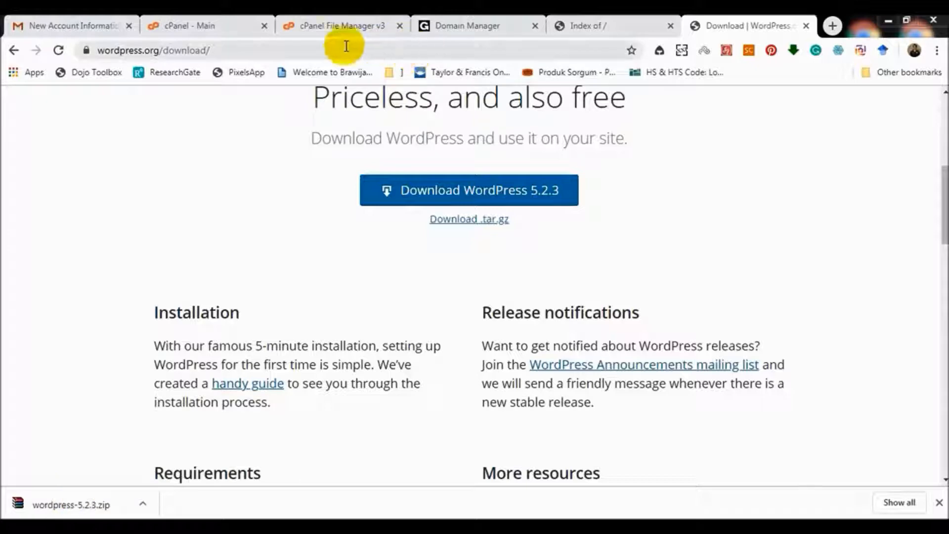
Upload the downloaded wordpress-5.2.3.zip to the digifilme.com folder in the cPanel File Manager and return to that folder.
click(328, 30)
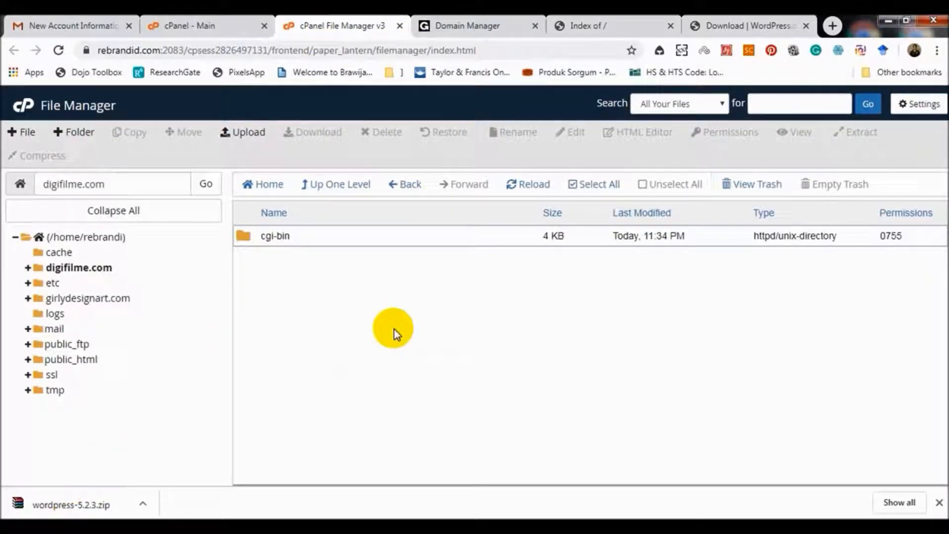
click(254, 136)
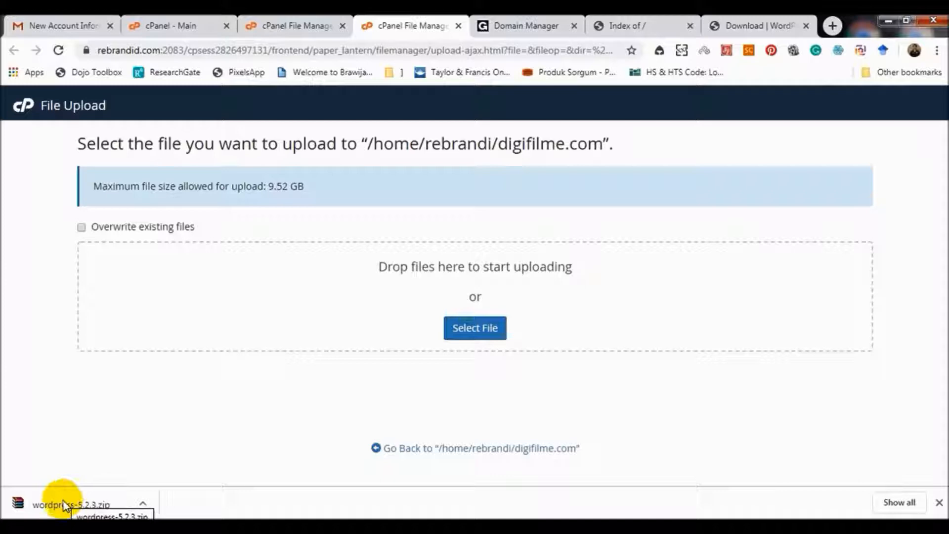
drag(64, 505, 477, 337)
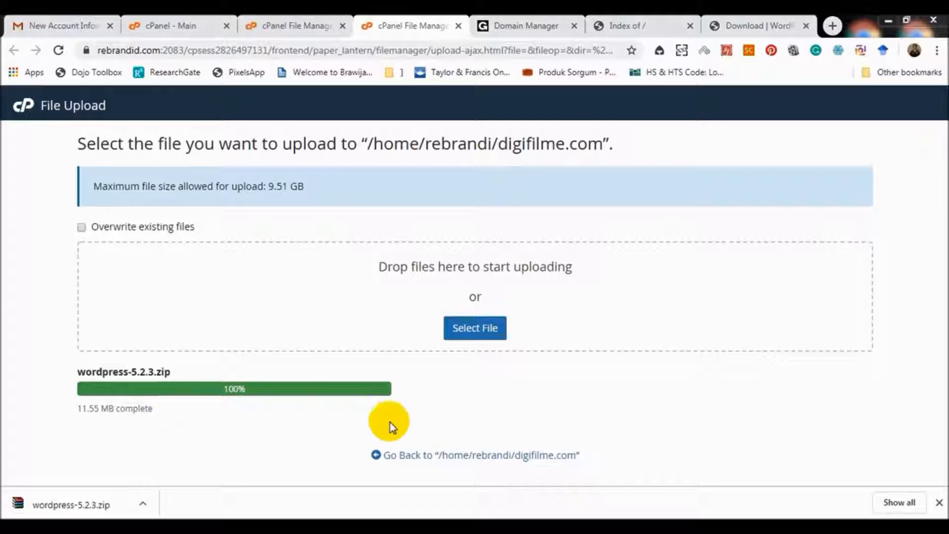
click(487, 459)
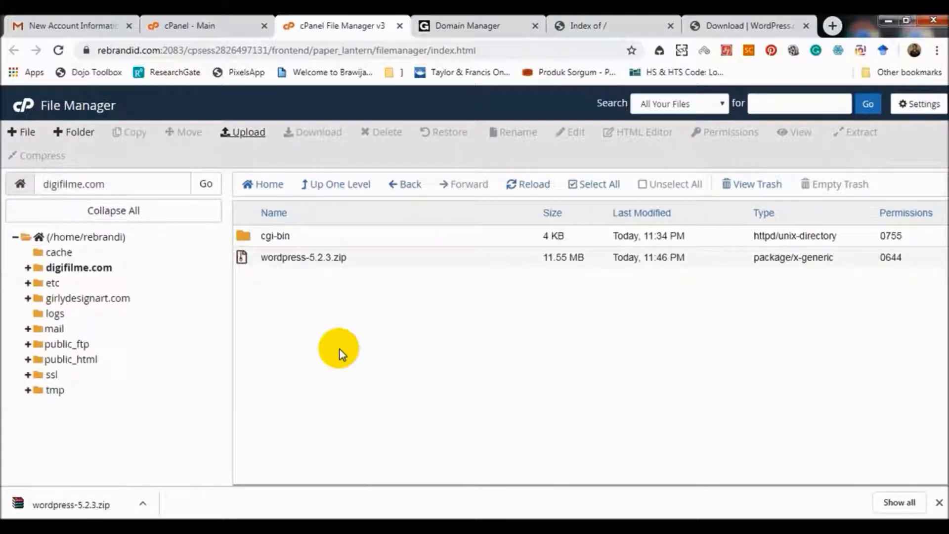
Extract wordpress-5.2.3.zip into /digifilme.com and dismiss the extraction results.
click(295, 258)
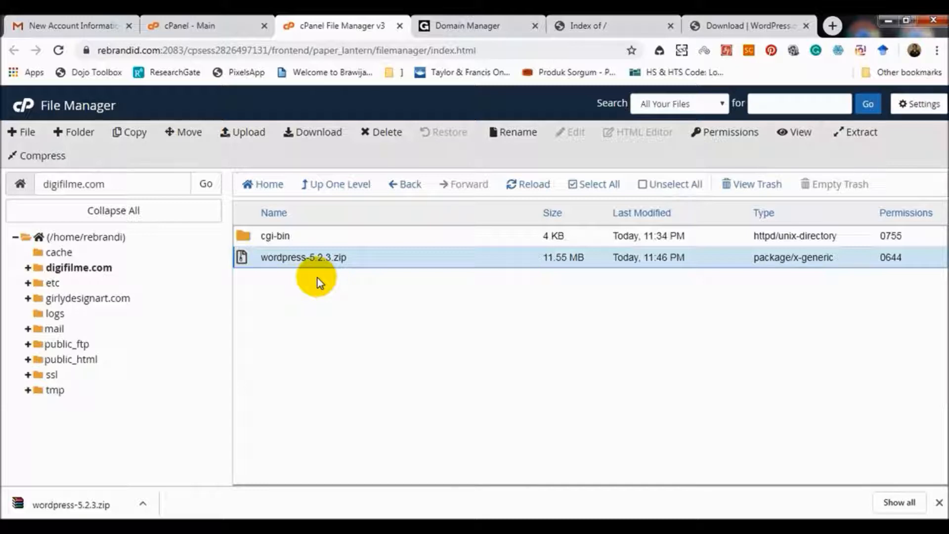
click(852, 137)
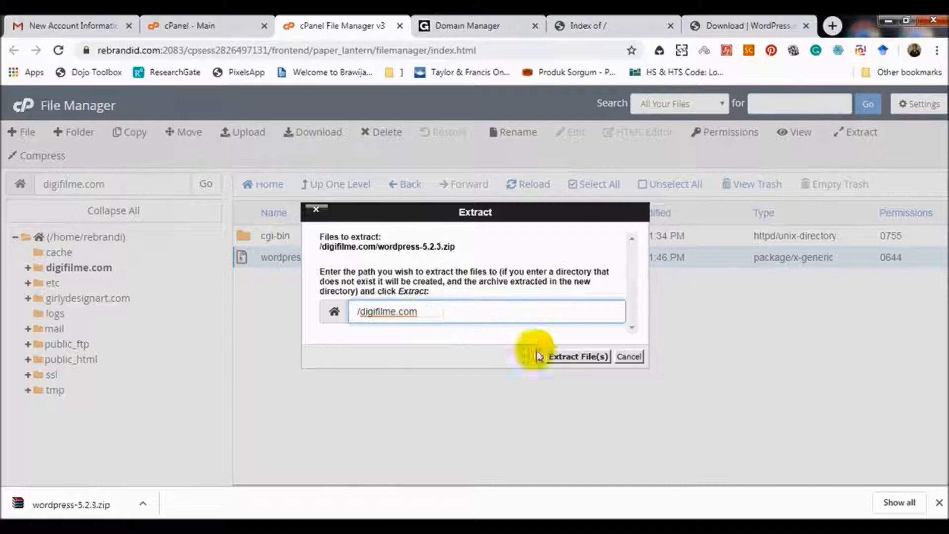
click(577, 357)
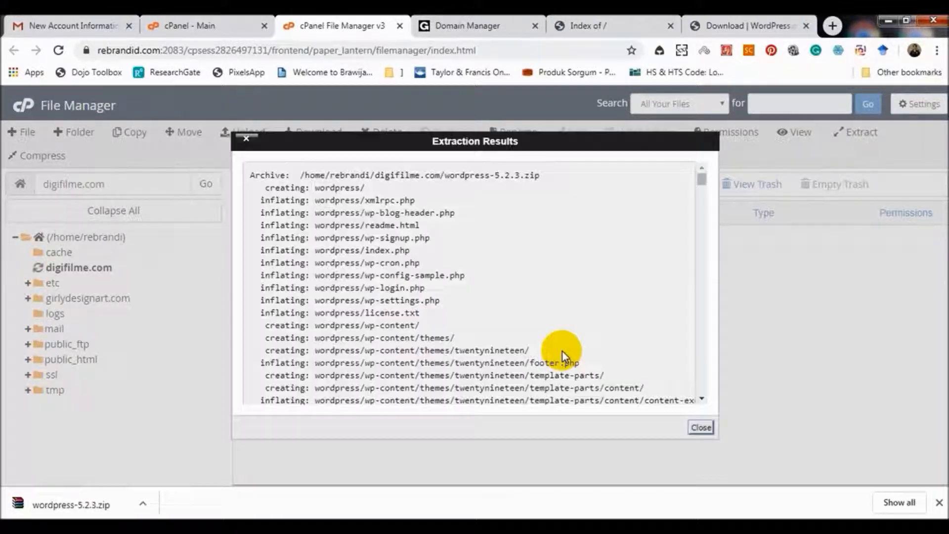
click(701, 427)
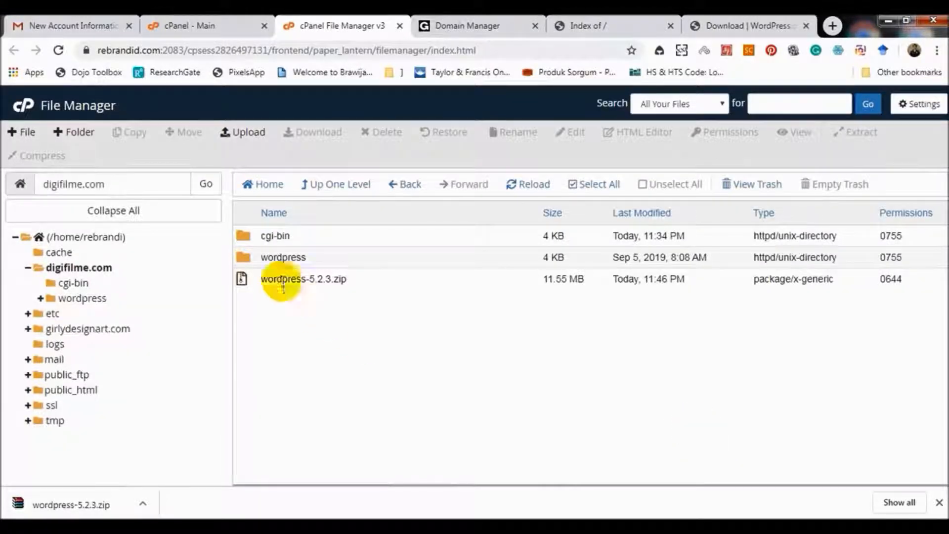
Permanently delete wordpress-5.2.3.zip from the digifilme.com folder, skipping the trash.
click(245, 257)
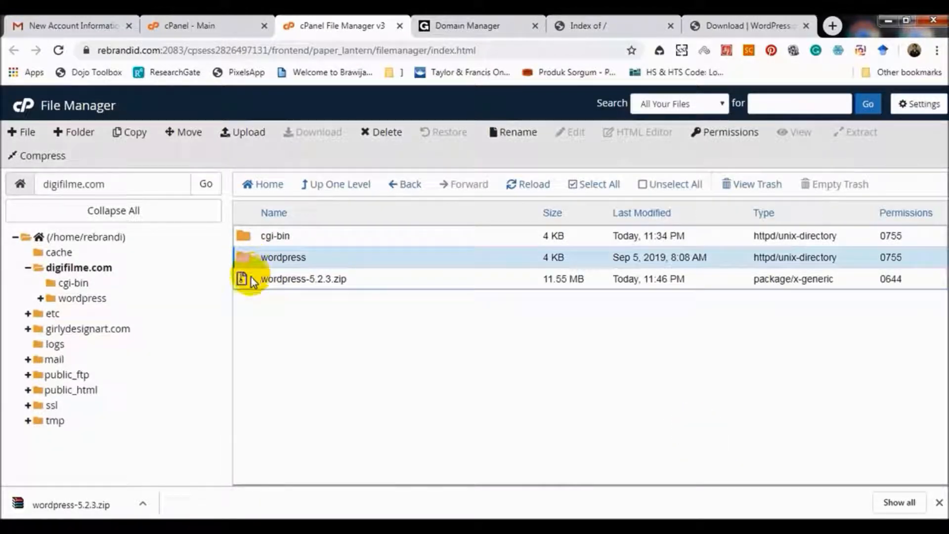
click(250, 280)
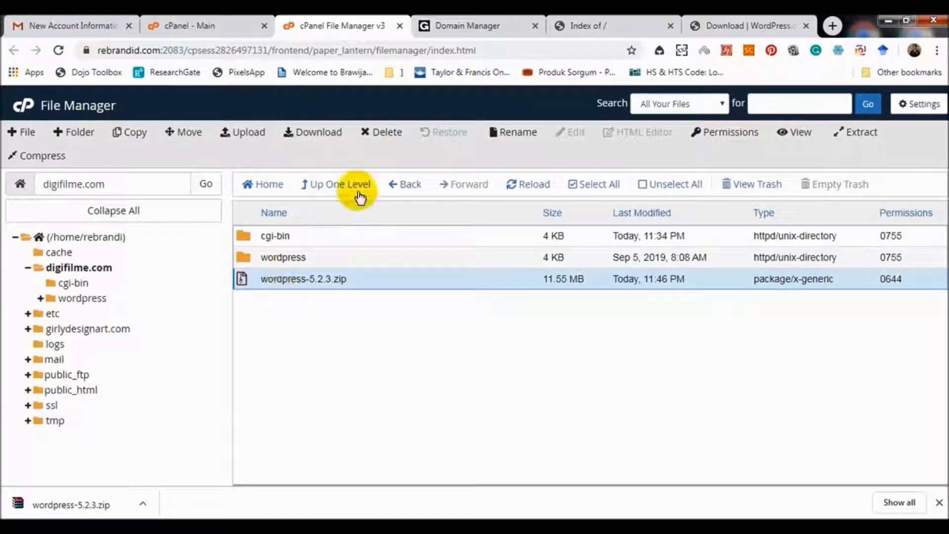
click(378, 134)
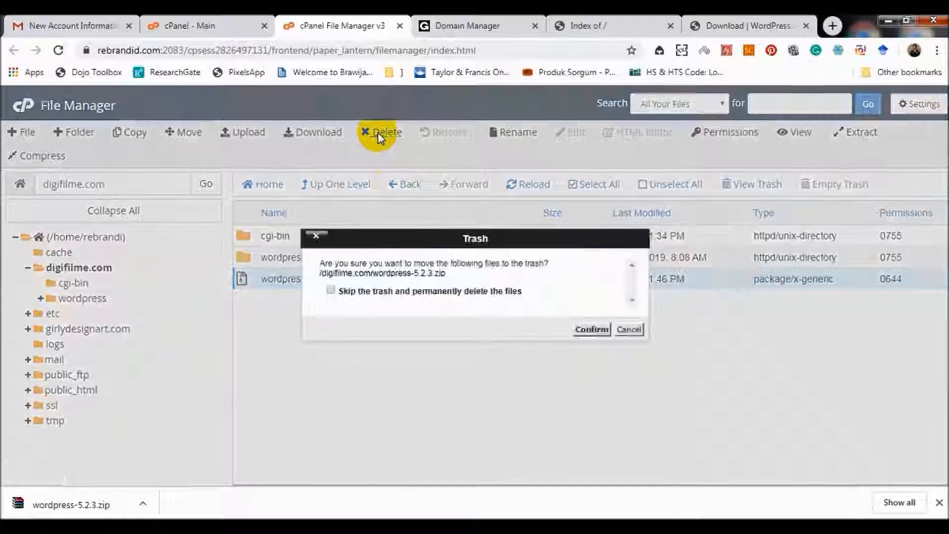
click(331, 290)
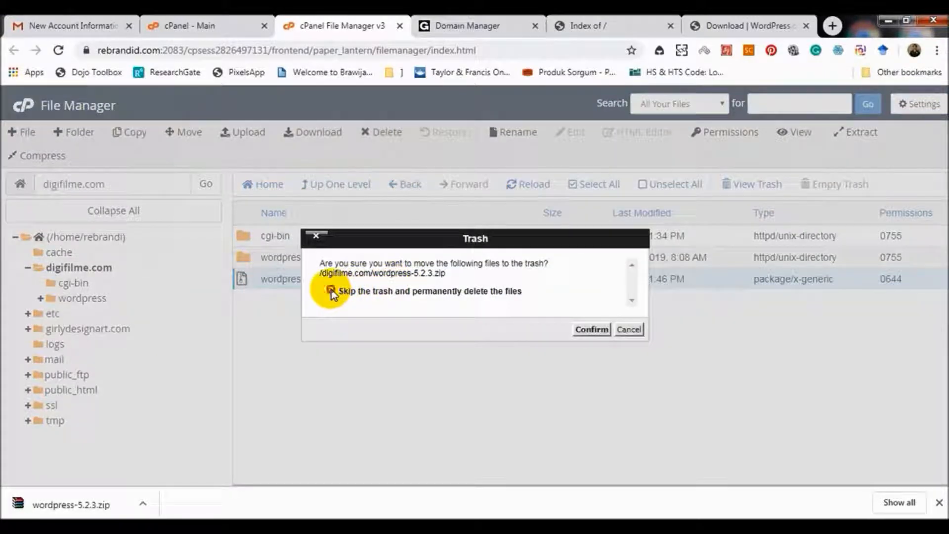
click(588, 330)
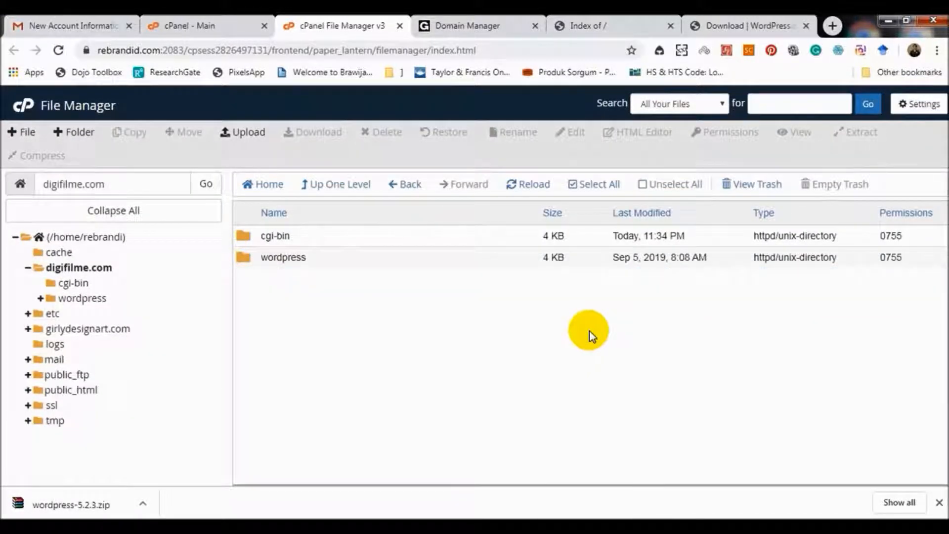
Move all files and folders inside the extracted wordpress folder to /digifilme.com/.
click(252, 260)
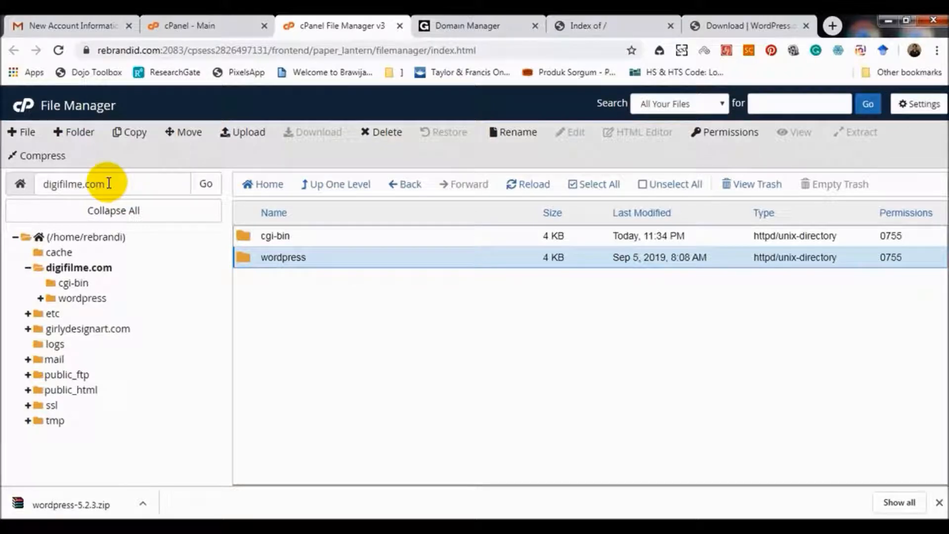
double_click(249, 257)
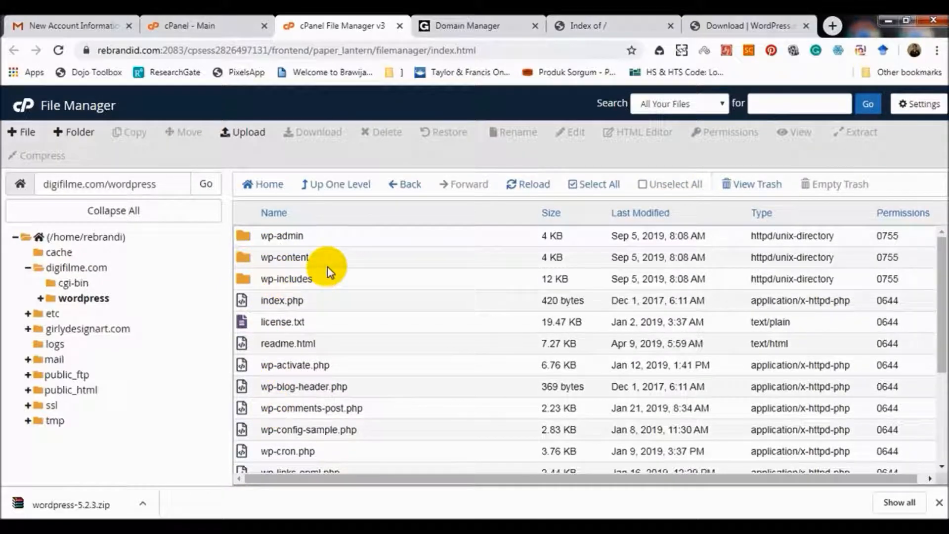
click(247, 240)
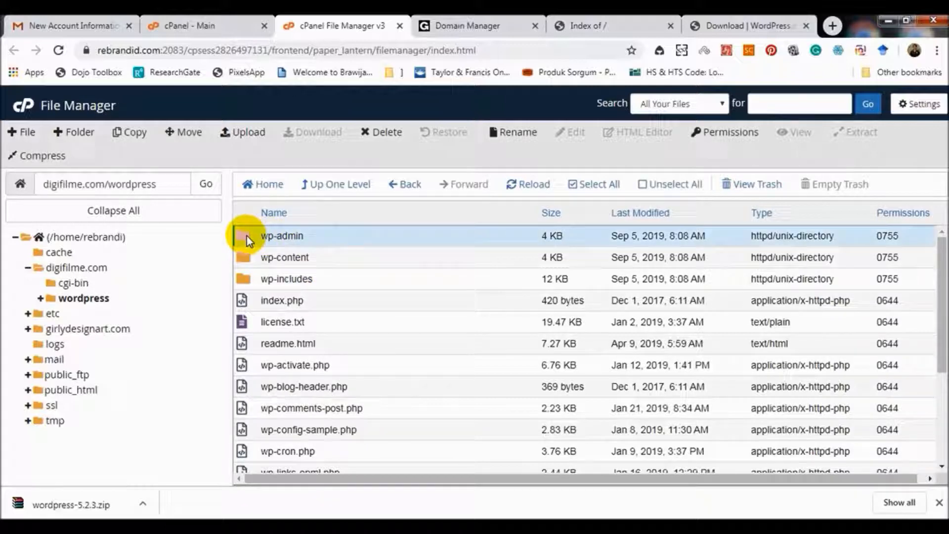
click(589, 185)
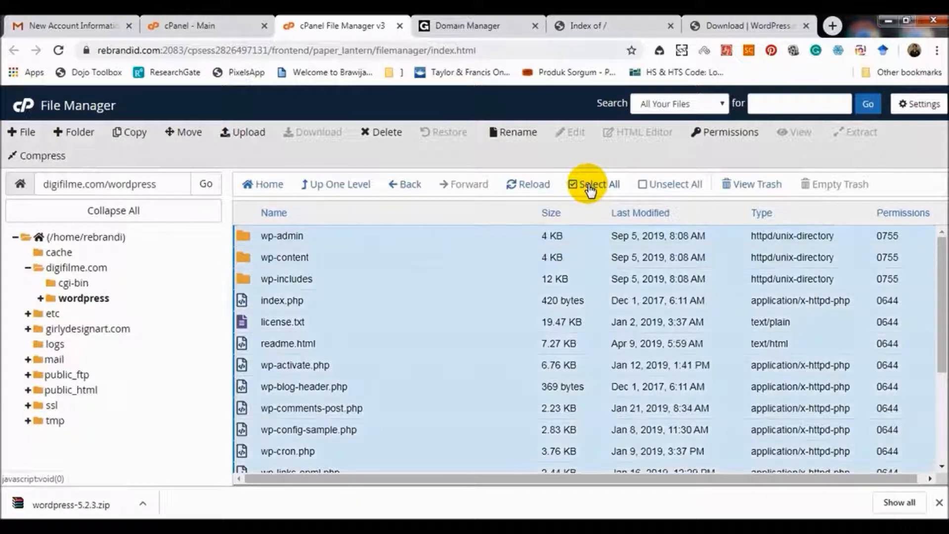
right_click(292, 237)
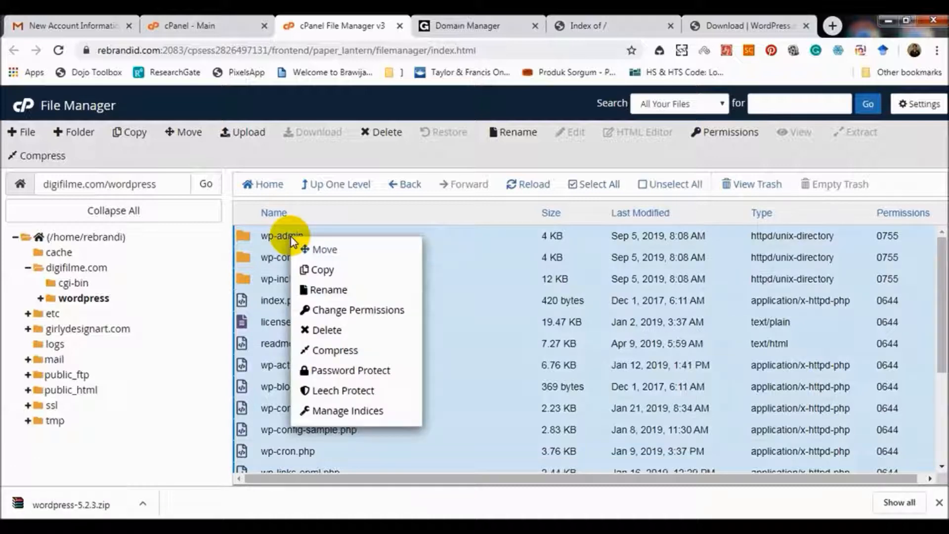
click(324, 251)
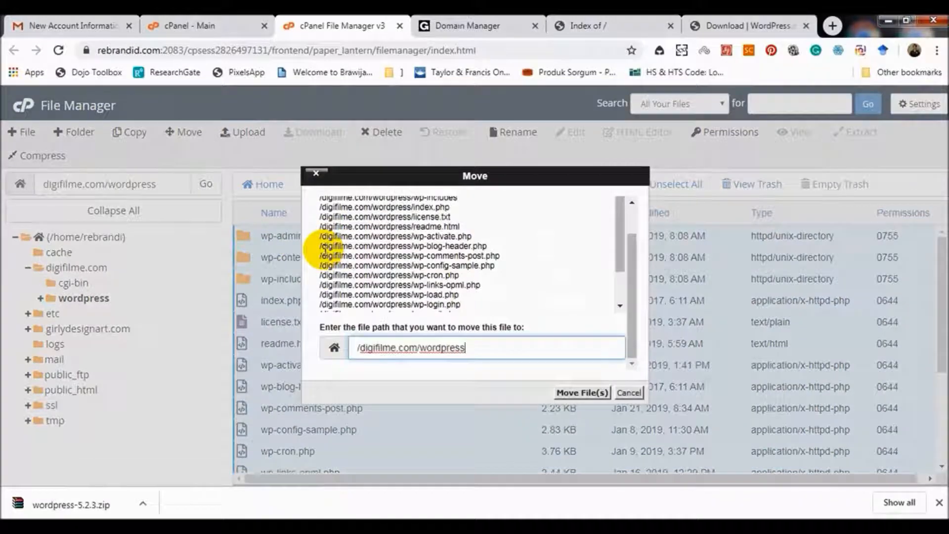
double_click(444, 347)
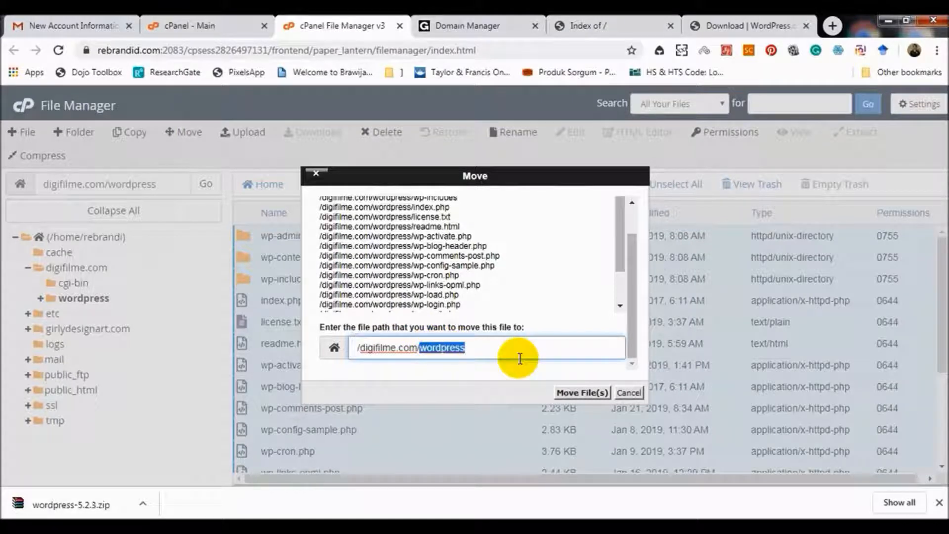
key(BackSpace)
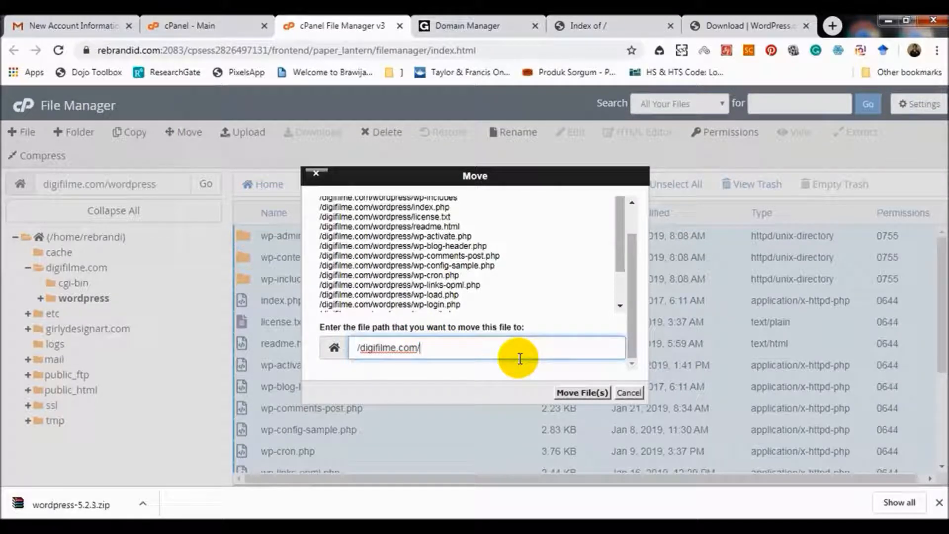
click(570, 393)
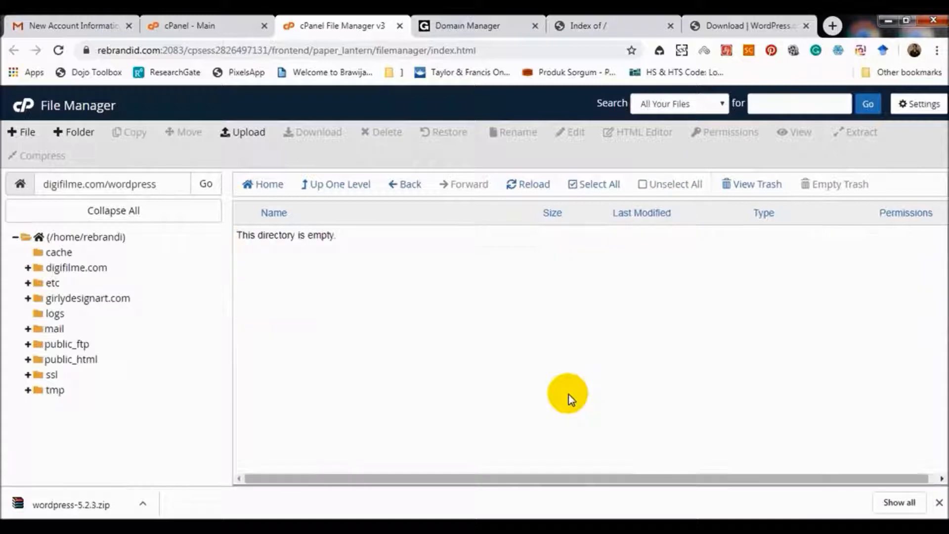
Go back up to the digifilme.com folder and permanently delete the emptied wordpress folder, skipping the trash.
click(327, 188)
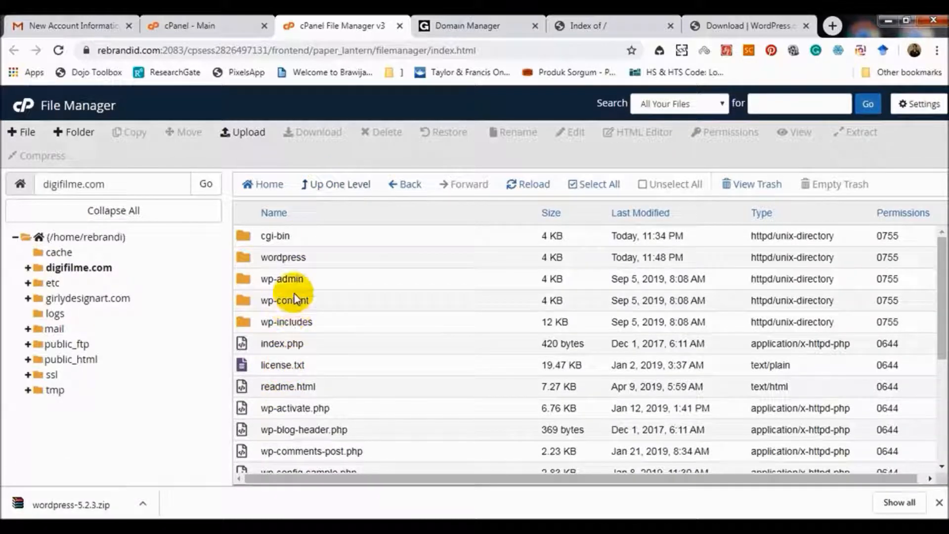
click(291, 280)
scroll(277, 289, down, 3)
scroll(276, 289, up, 3)
click(289, 255)
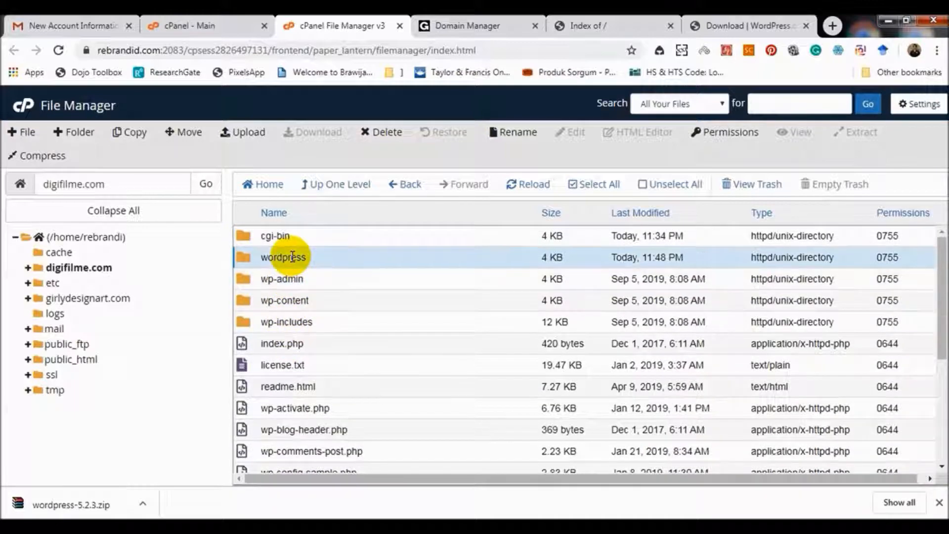
click(380, 136)
click(509, 292)
click(590, 329)
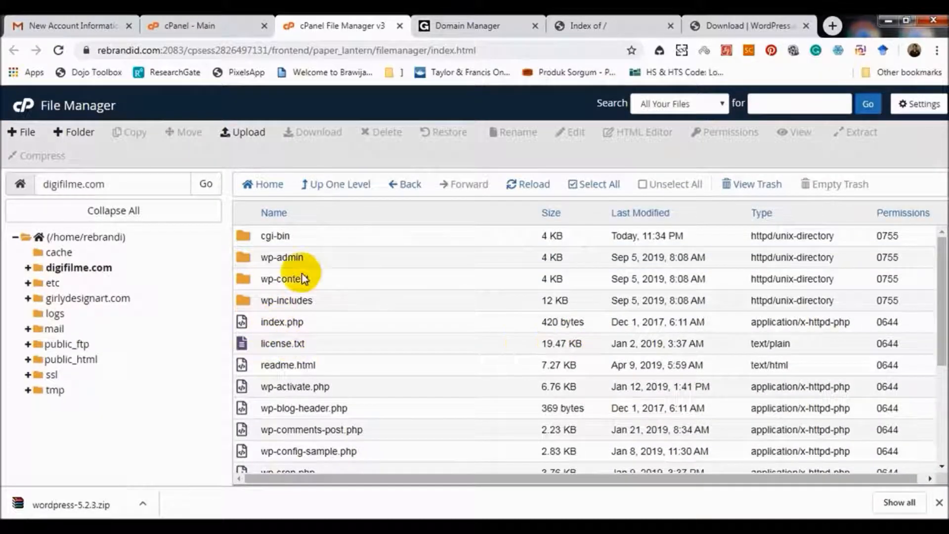
Return to the cPanel main page and open the MySQL Databases page.
click(320, 239)
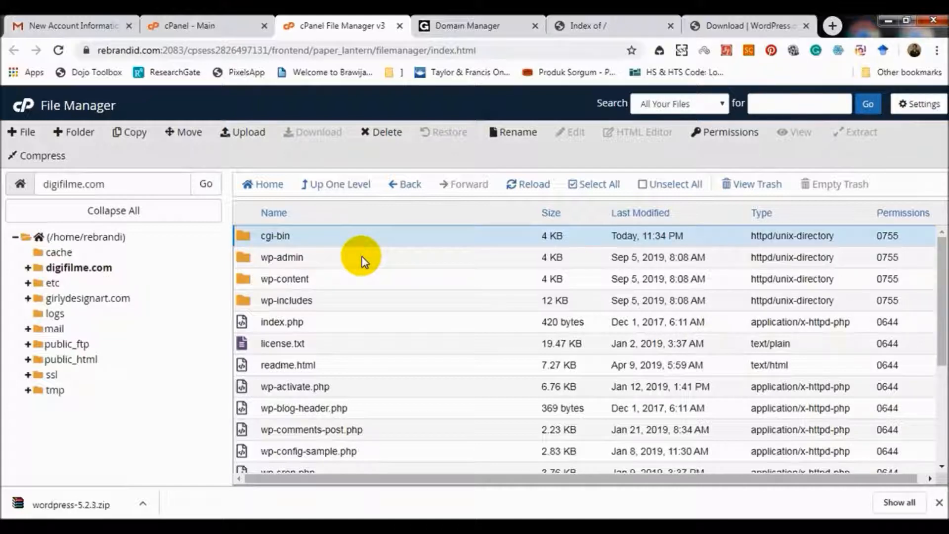
click(206, 28)
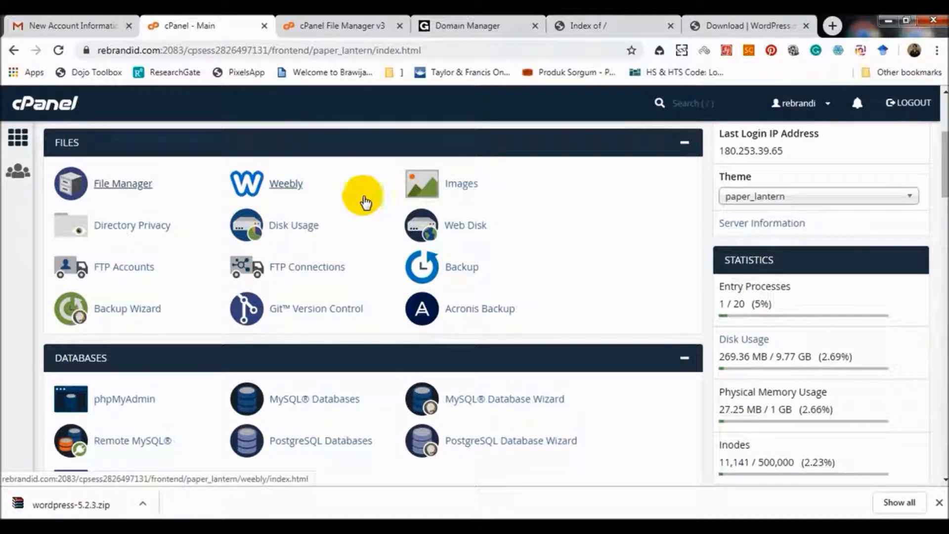
scroll(604, 217, down, 3)
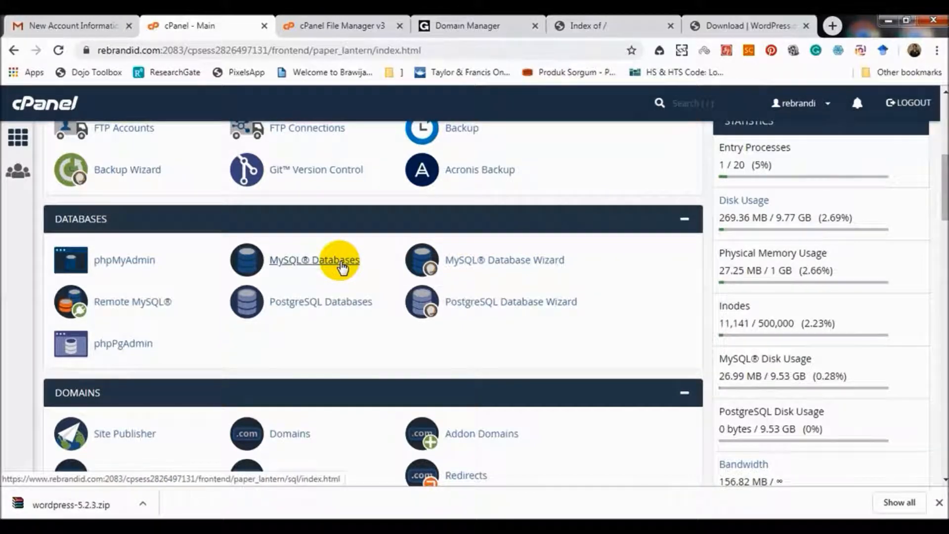
click(342, 268)
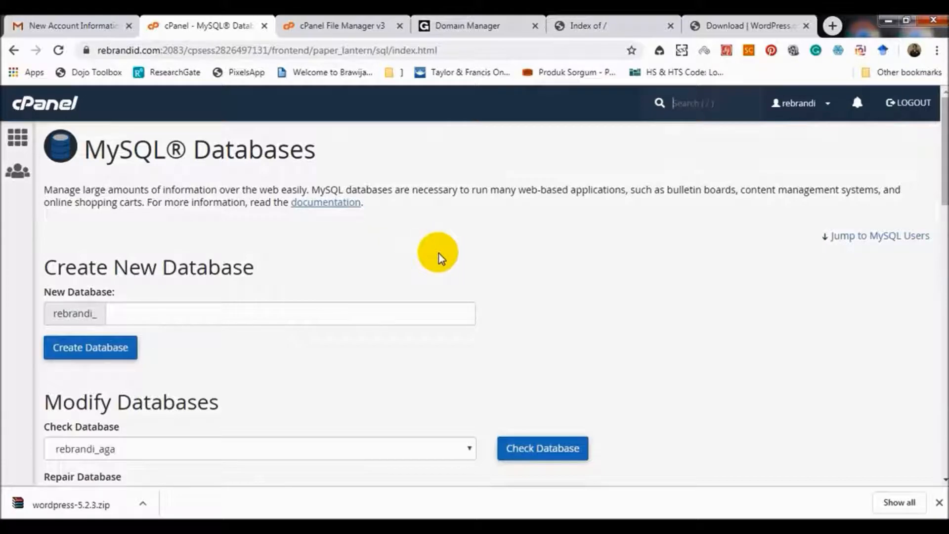
Create a new MySQL database named digifilme after the rebrandi_ prefix and return to the MySQL Databases page.
scroll(438, 255, down, 1)
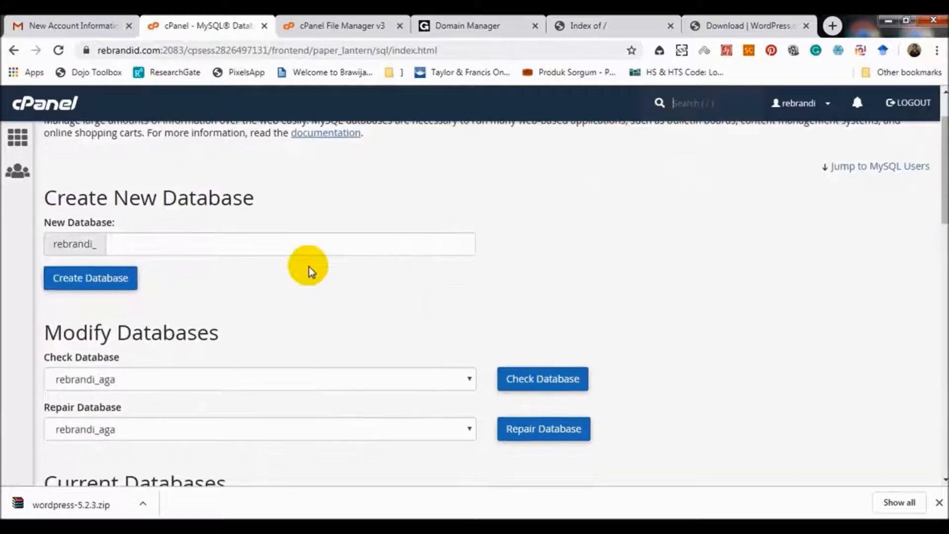
click(273, 244)
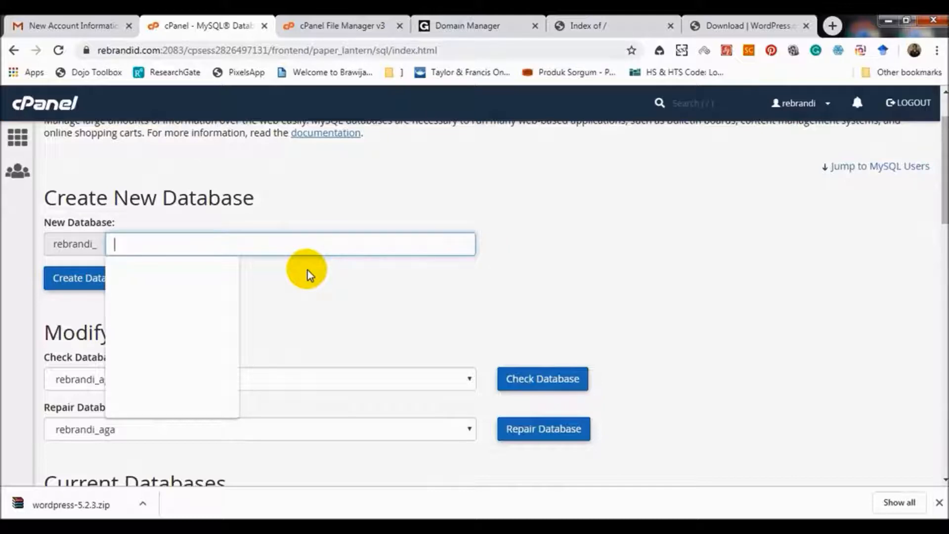
text(dig)
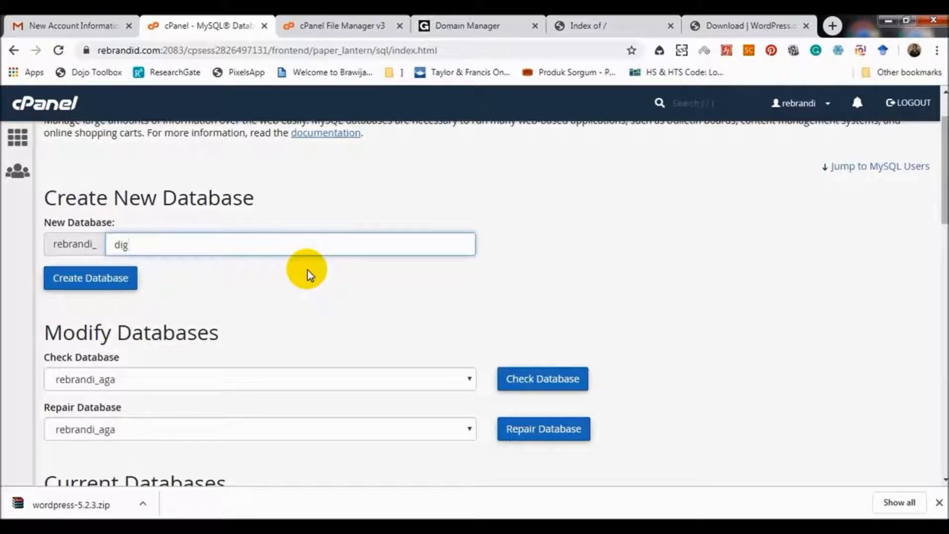
text(ifilme)
click(111, 282)
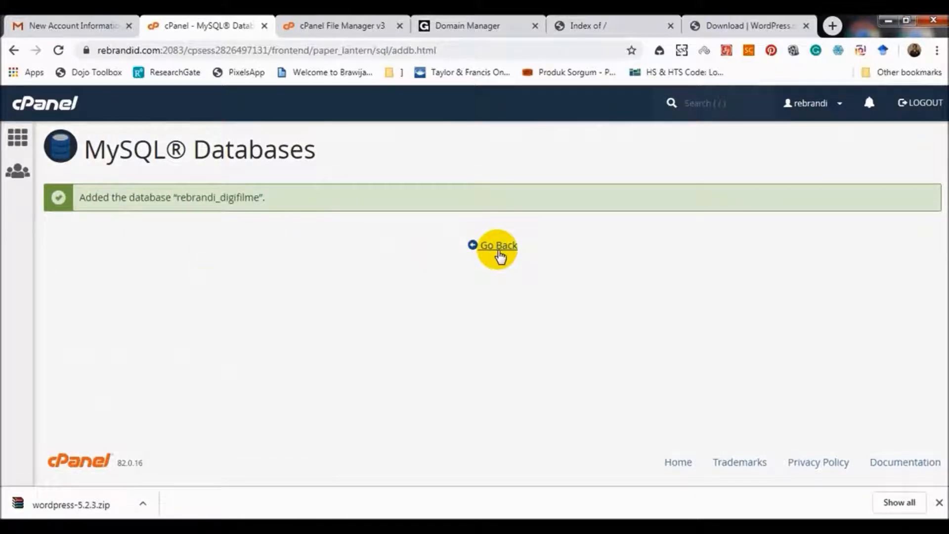
click(499, 253)
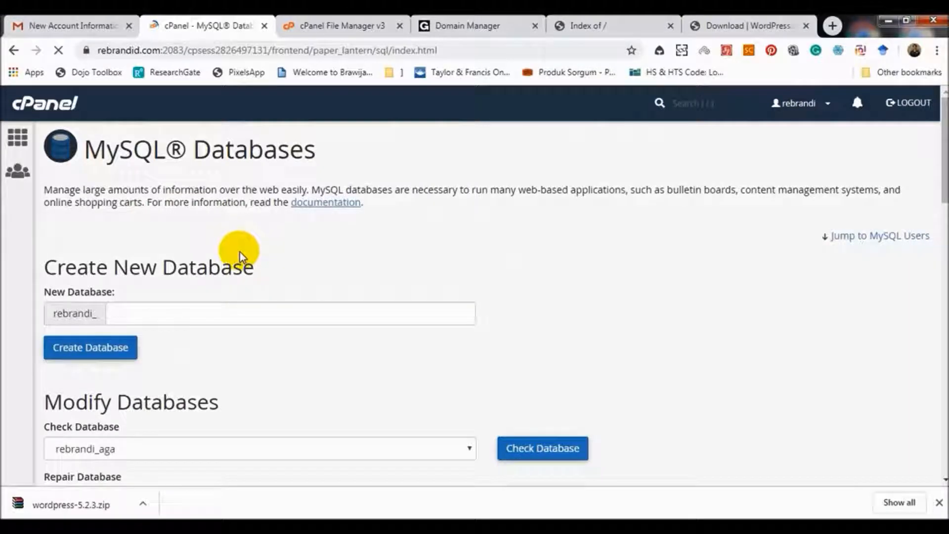
Enter admin as the username for a new MySQL user.
scroll(239, 251, down, 1)
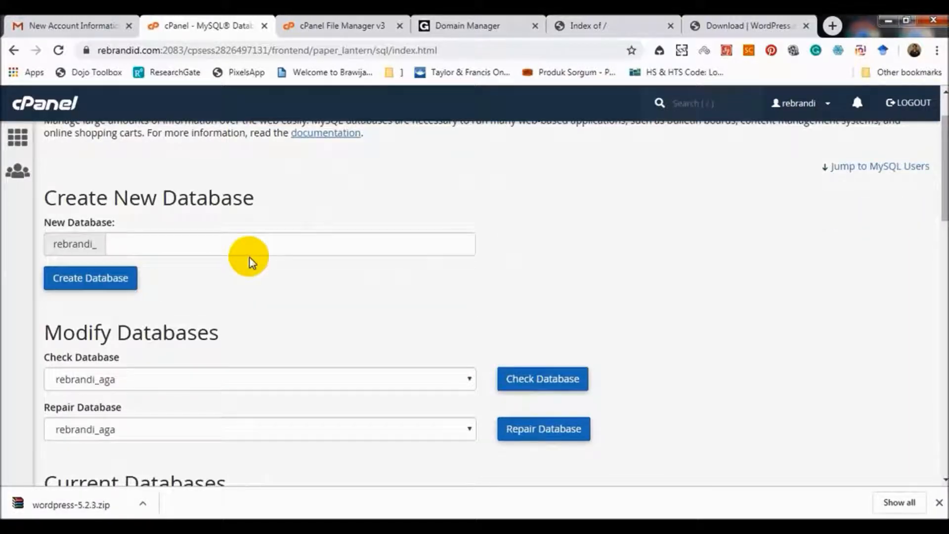
scroll(250, 262, down, 8)
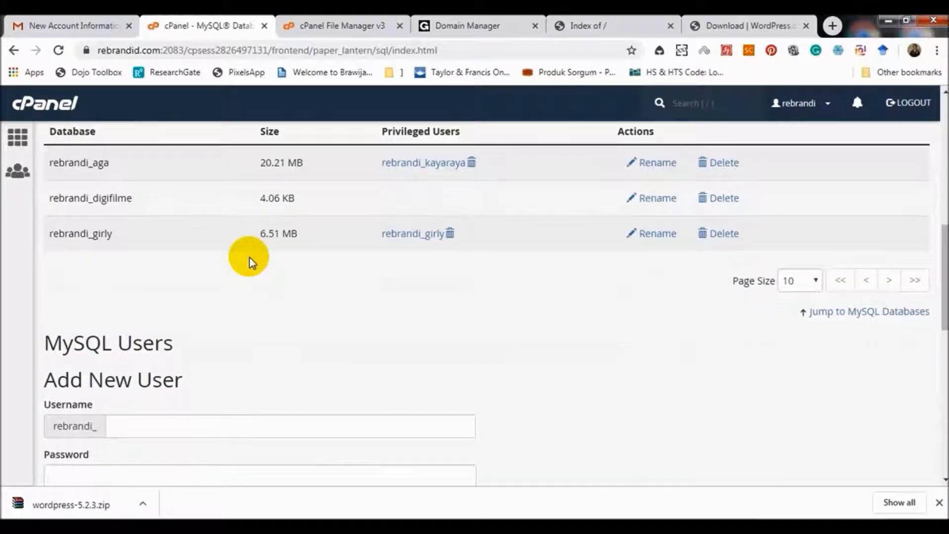
scroll(250, 260, down, 3)
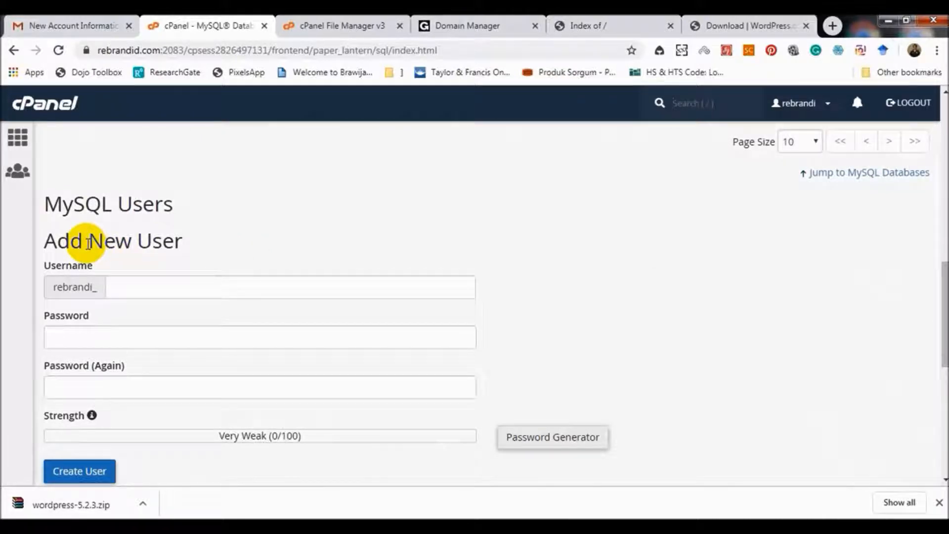
scroll(211, 245, down, 1)
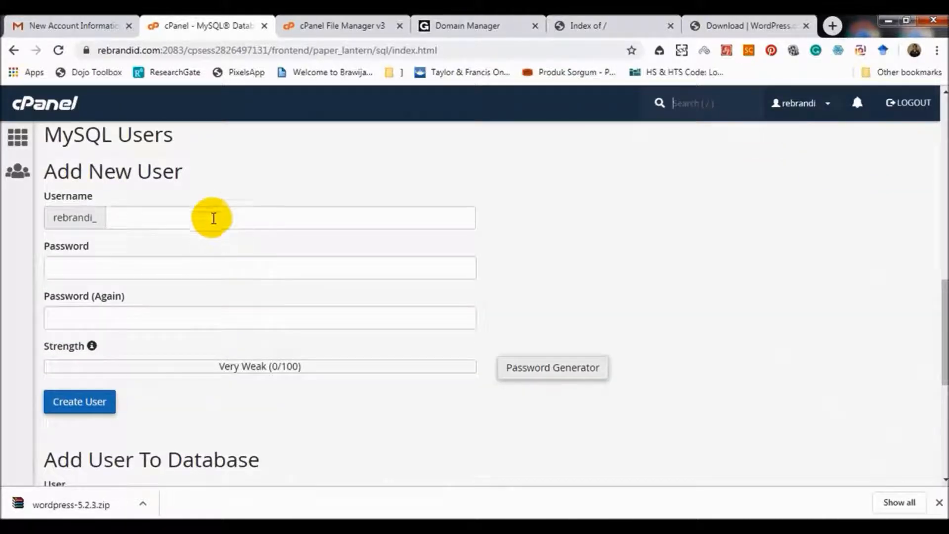
click(214, 216)
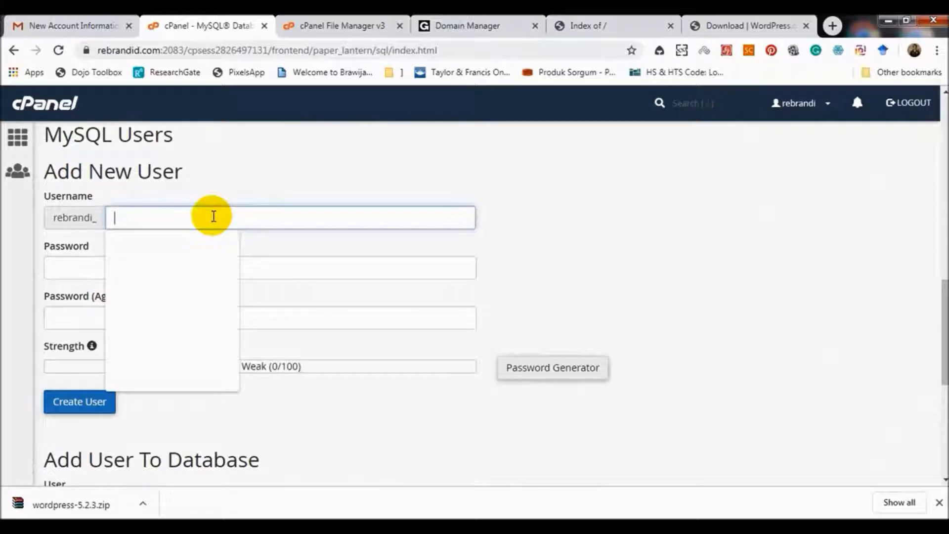
text(ad)
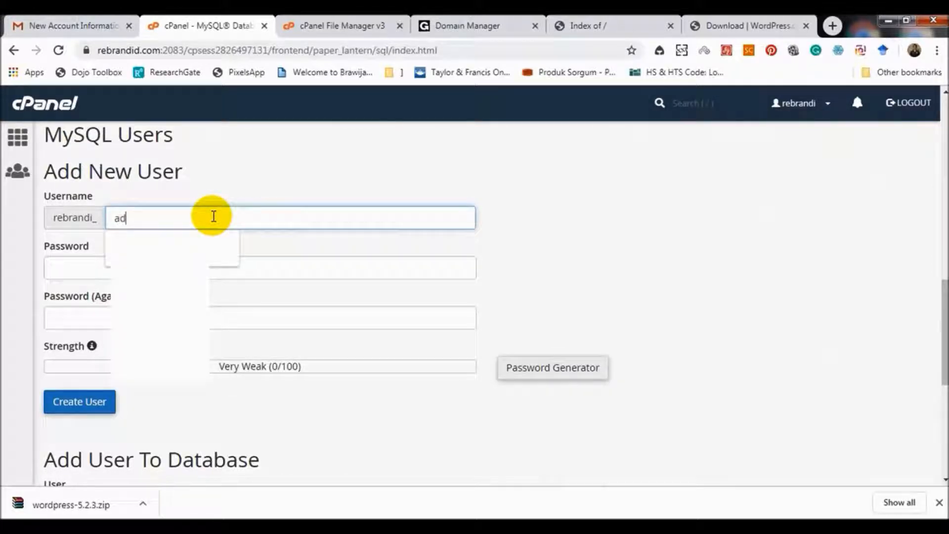
text(min)
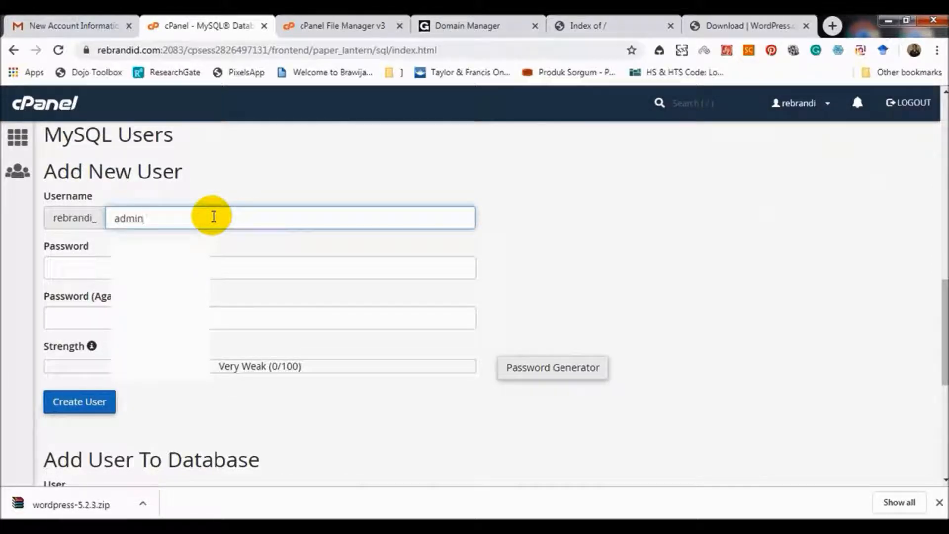
Enter and repeat the new MySQL user's password, create the user, and return to the MySQL Databases page.
click(212, 264)
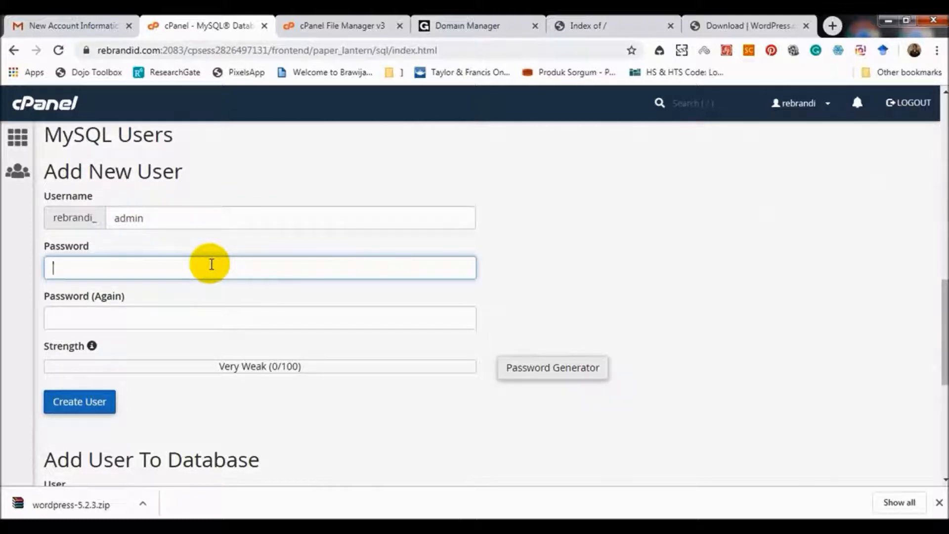
text(a)
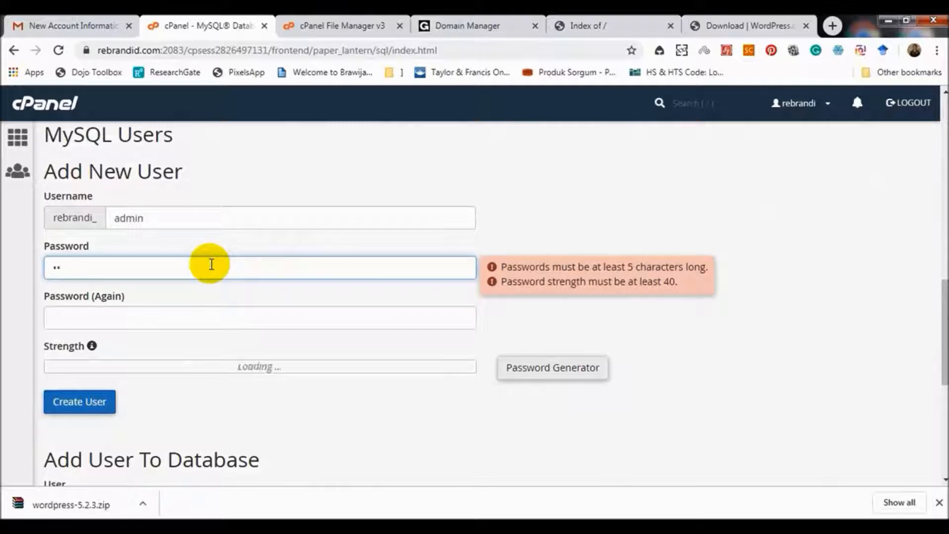
text(aaaaaa)
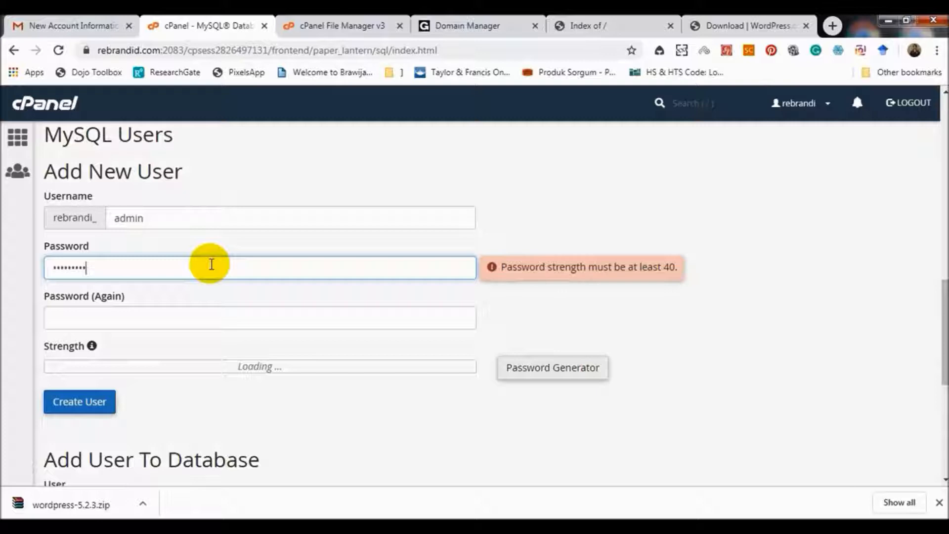
text(aa)
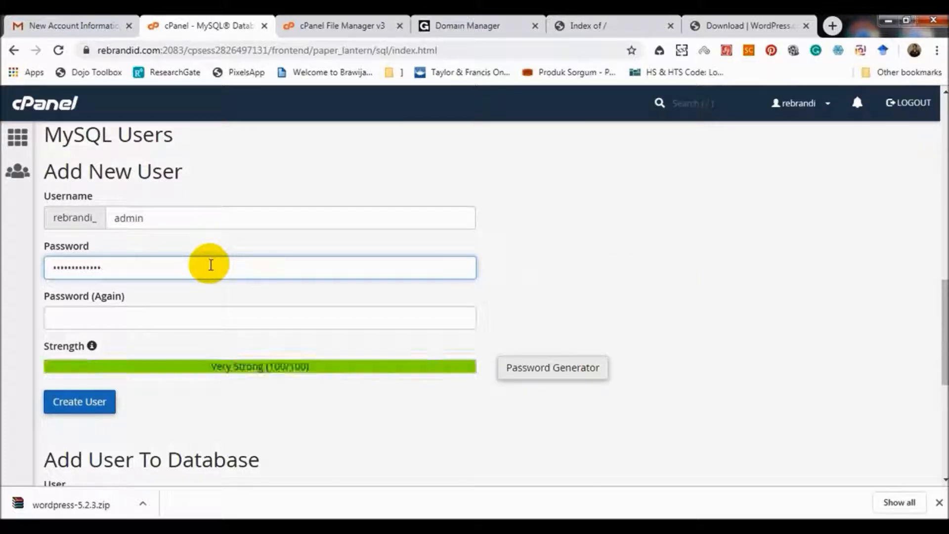
click(202, 317)
text(a)
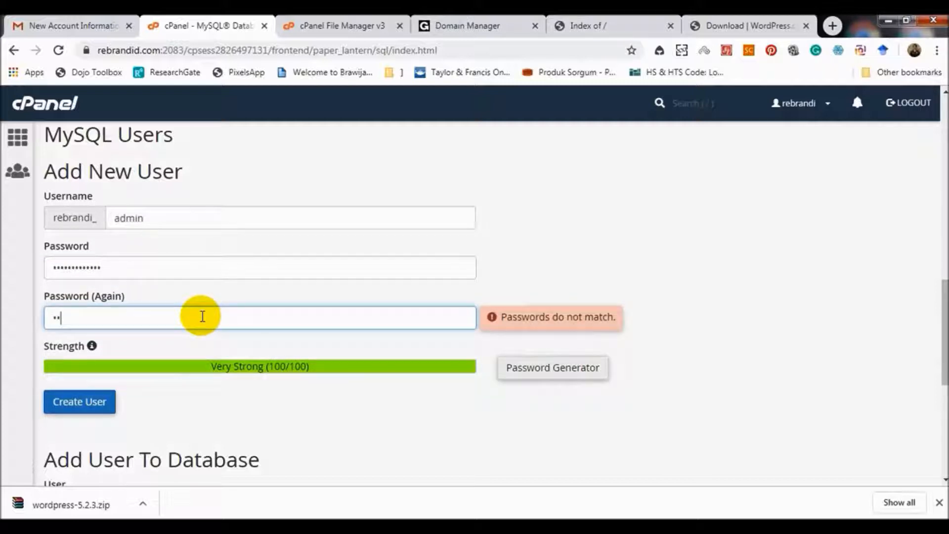
text(aaaaaaa)
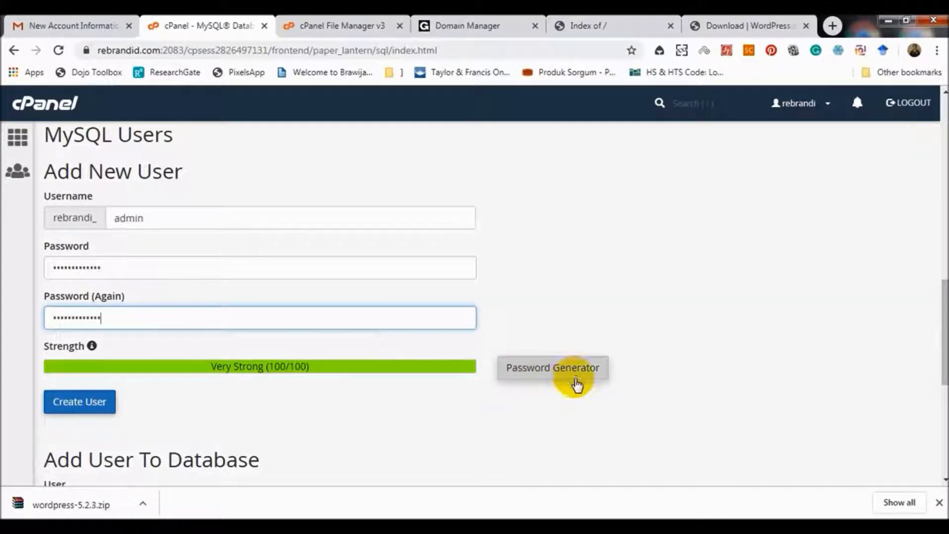
scroll(557, 390, down, 3)
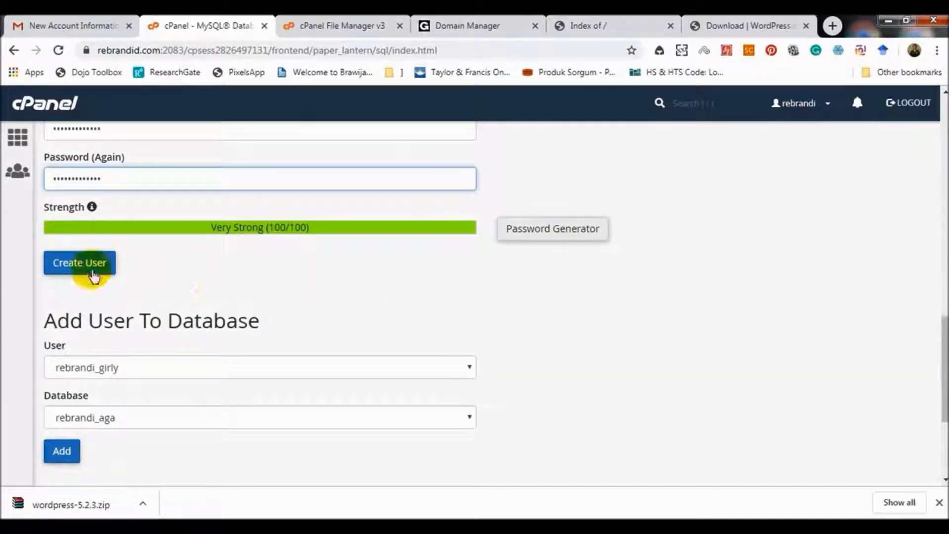
click(91, 267)
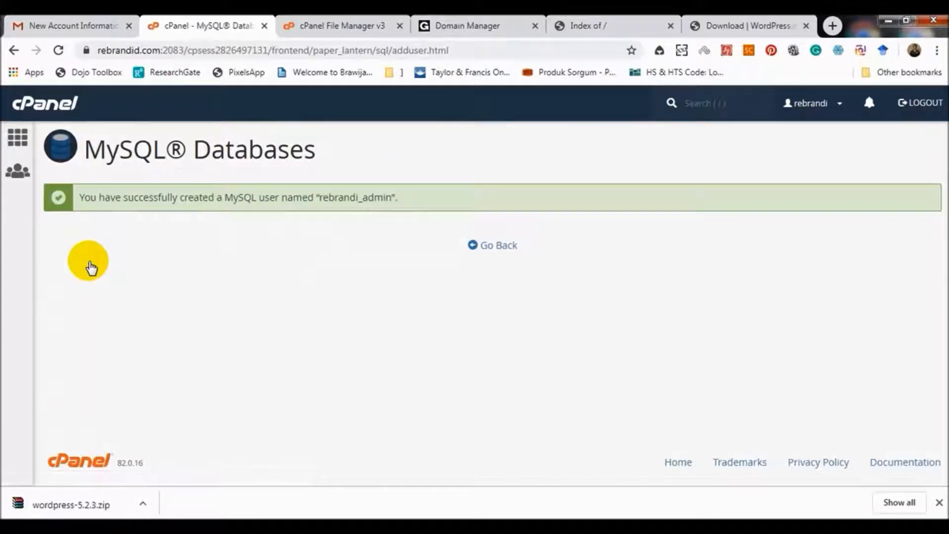
click(485, 247)
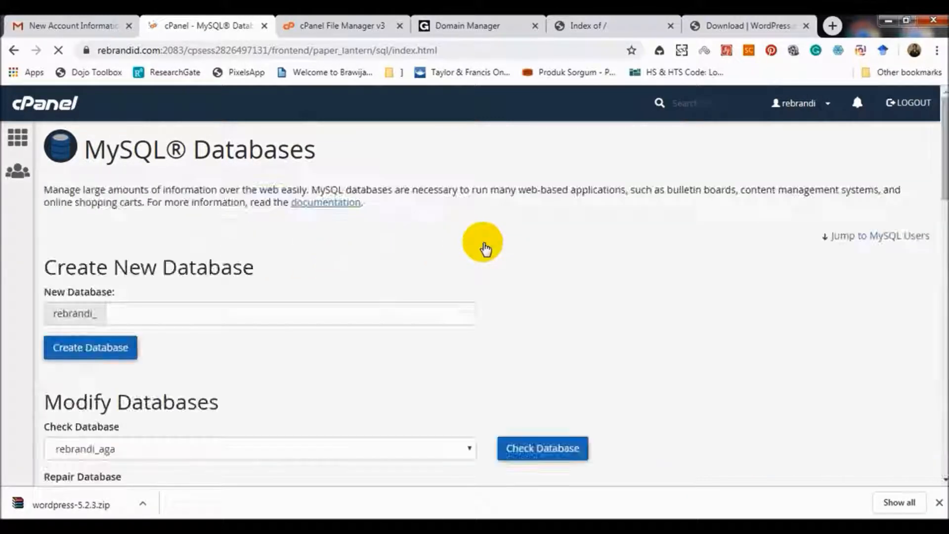
Add the MySQL user rebrandi_admin to the rebrandi_digifilme database.
scroll(307, 277, down, 10)
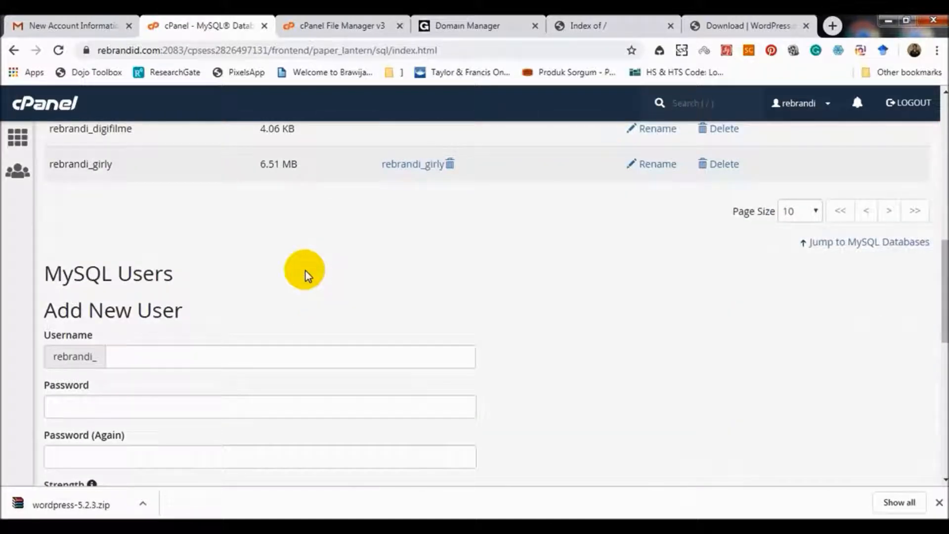
scroll(306, 275, down, 3)
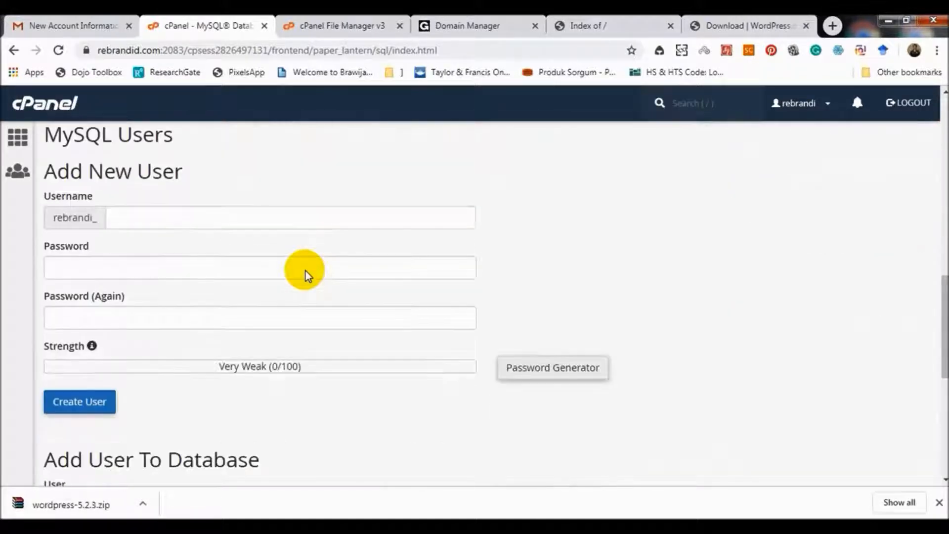
scroll(306, 275, down, 3)
scroll(307, 275, down, 1)
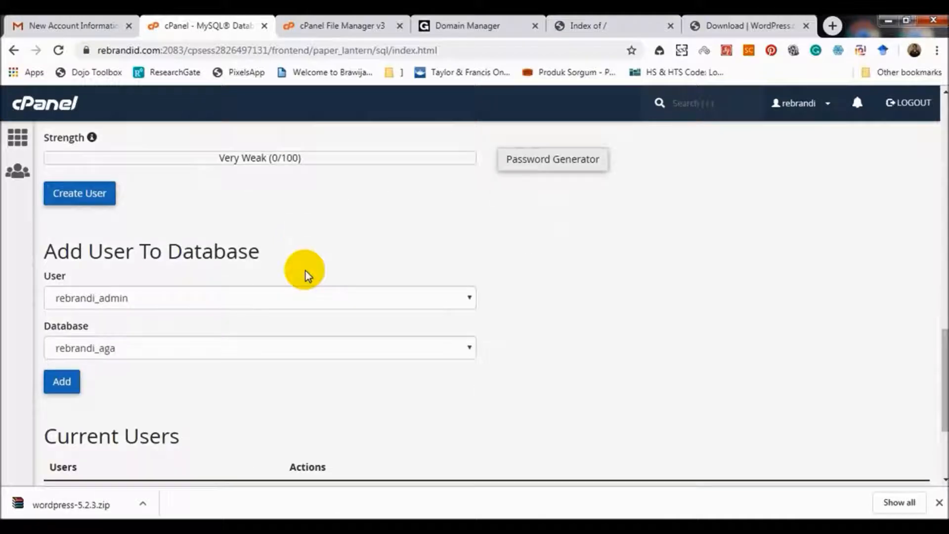
scroll(297, 285, down, 1)
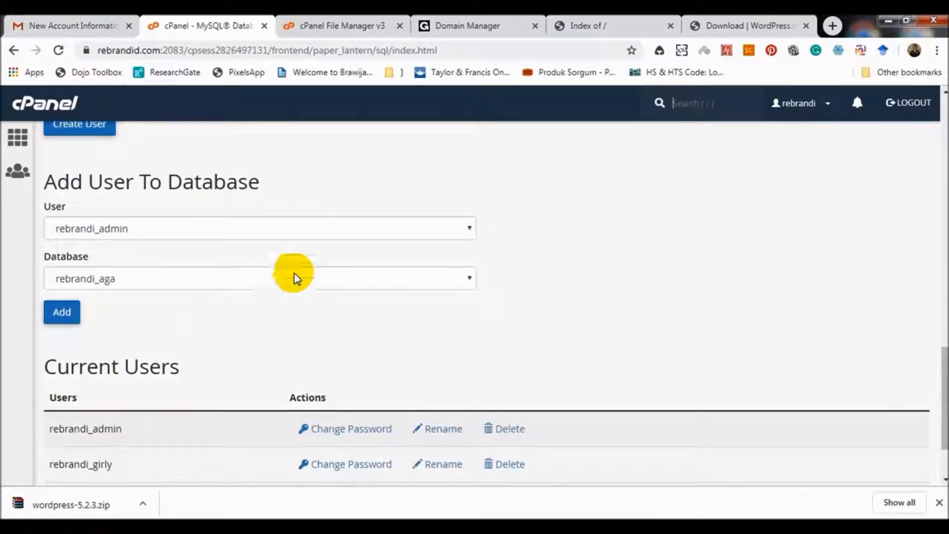
click(294, 232)
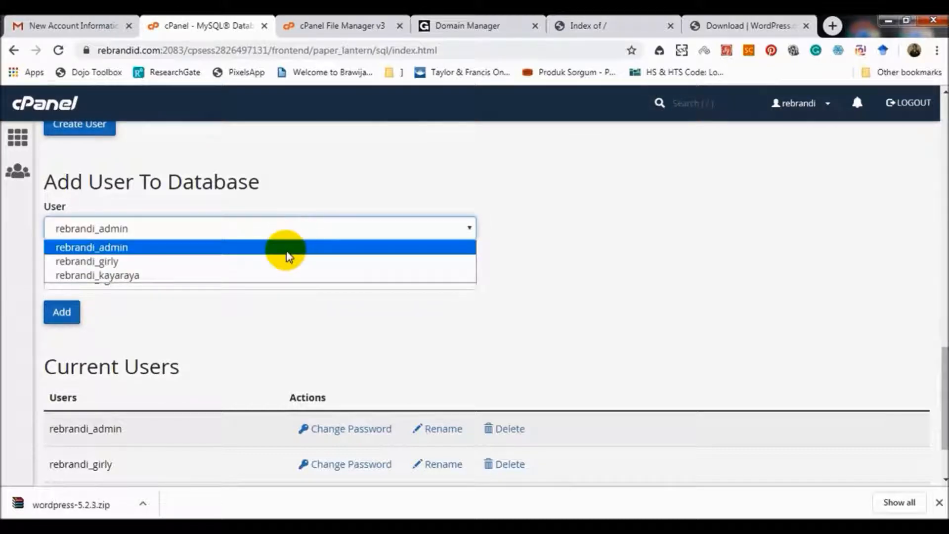
click(287, 253)
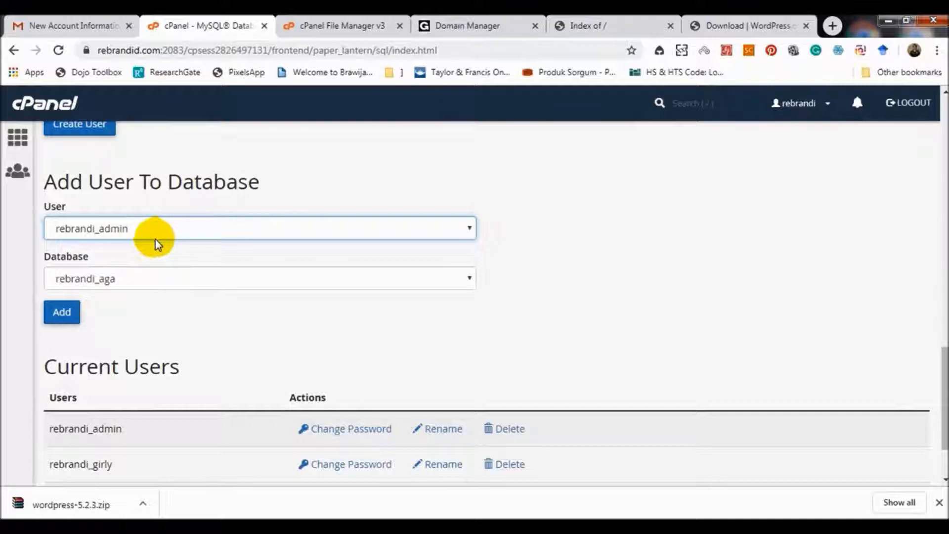
click(301, 284)
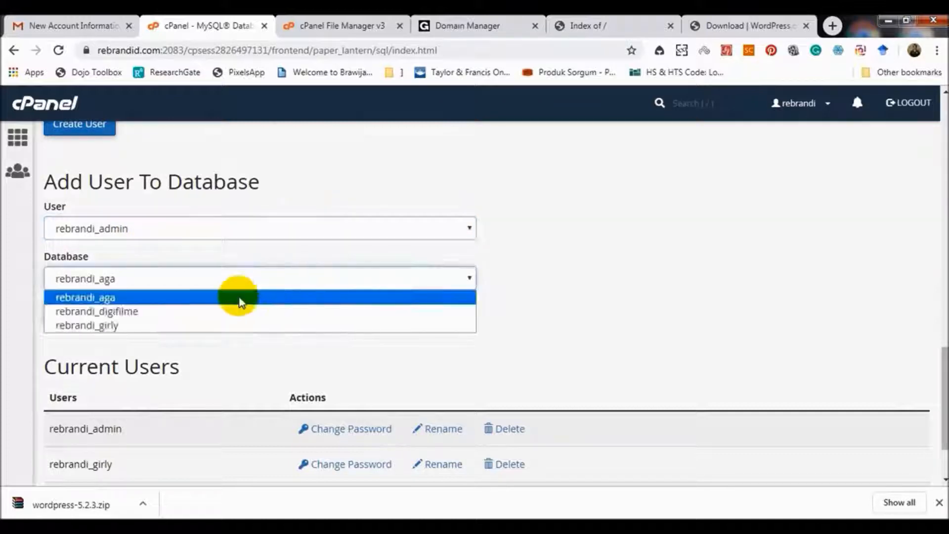
click(171, 312)
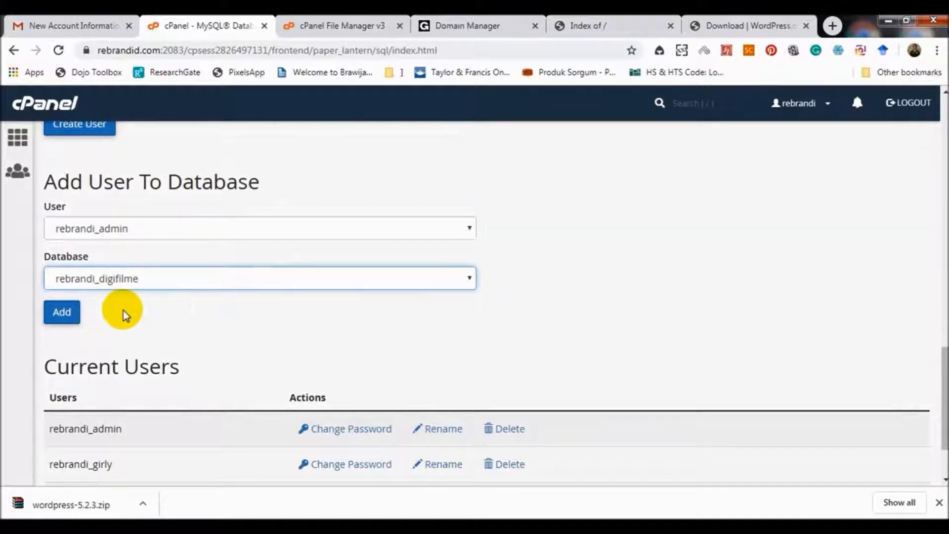
click(60, 316)
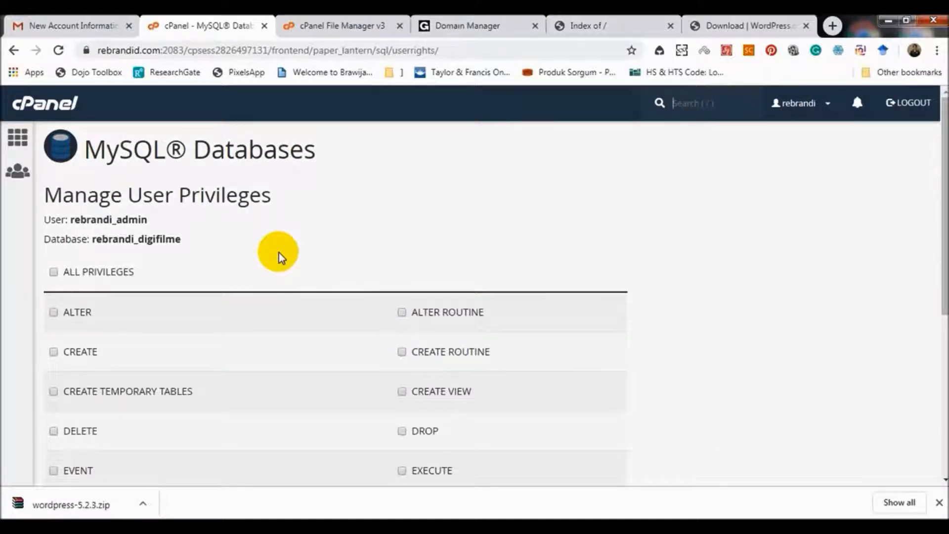
Grant the user all privileges on the database, save the changes, and return to the MySQL Databases page.
scroll(247, 244, down, 1)
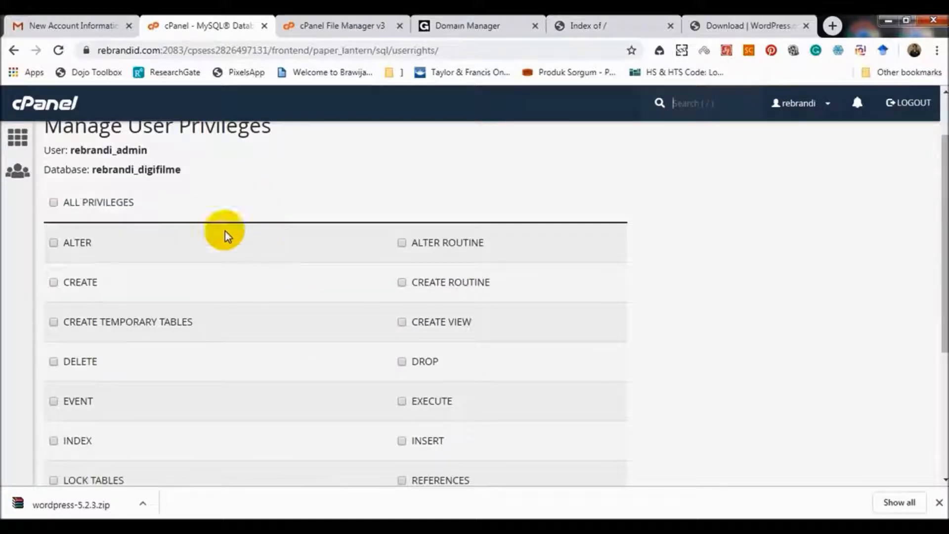
click(54, 203)
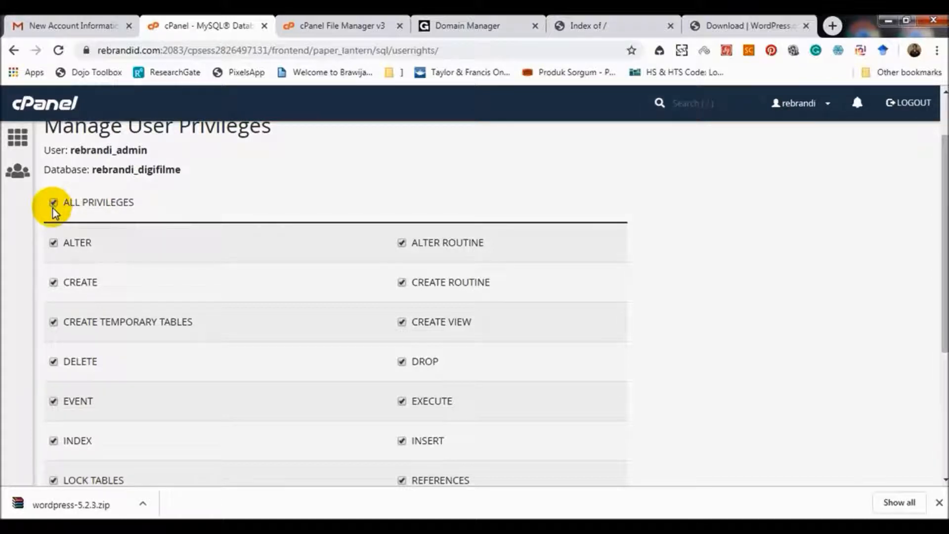
scroll(418, 250, down, 4)
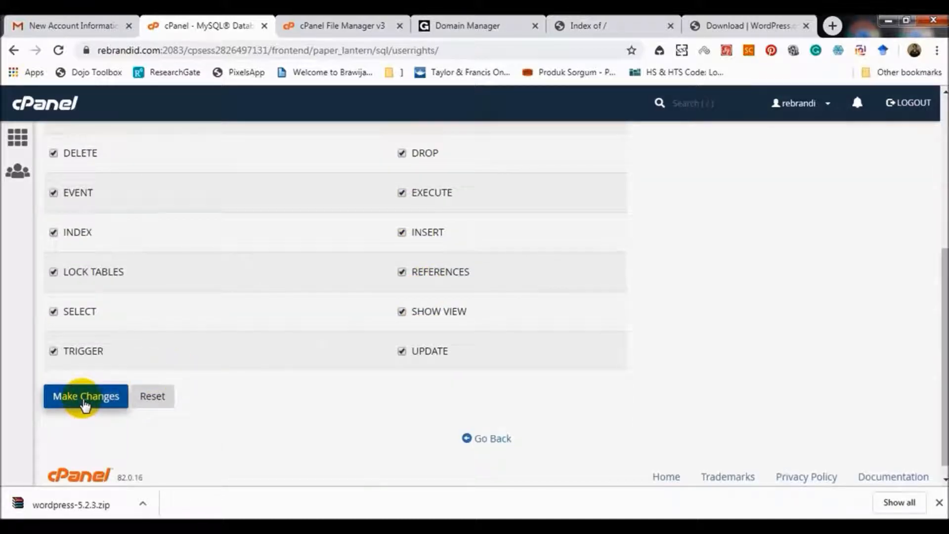
click(83, 402)
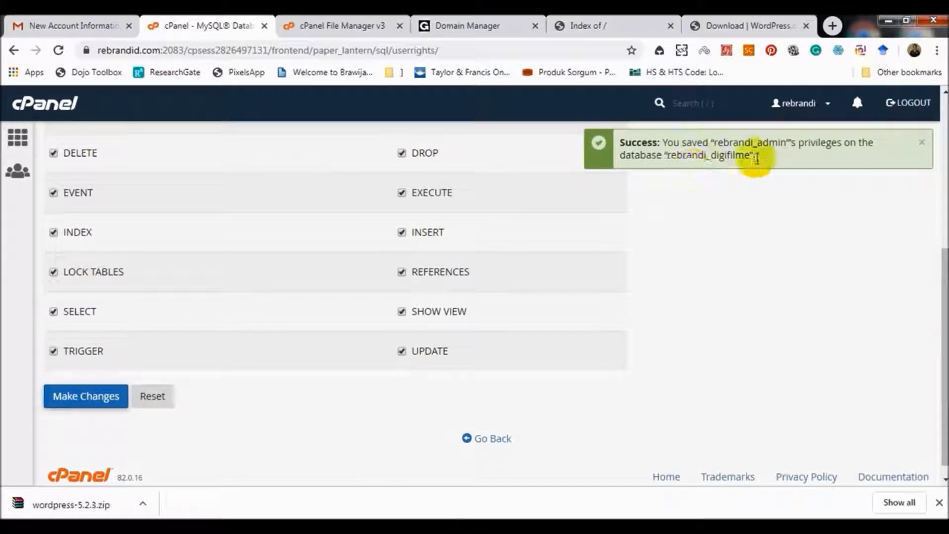
drag(714, 144, 783, 144)
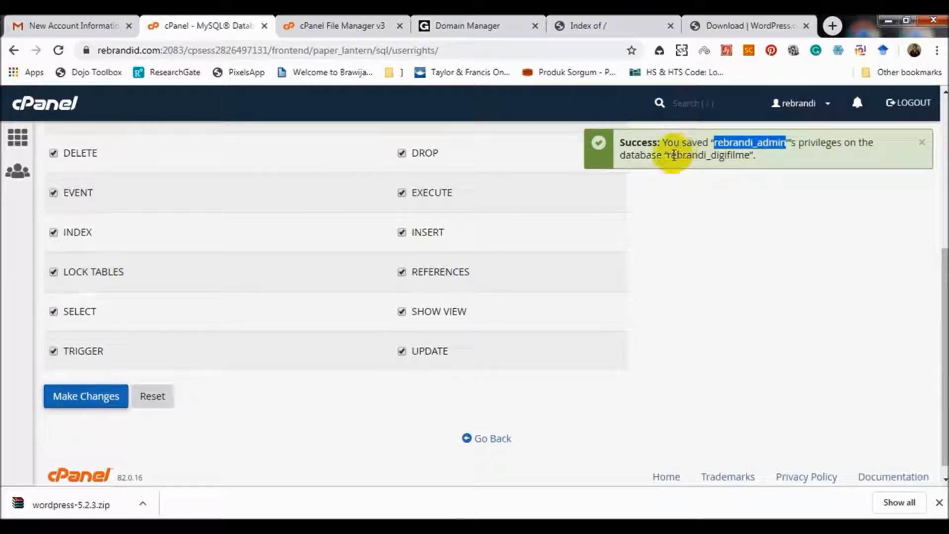
drag(669, 155, 745, 157)
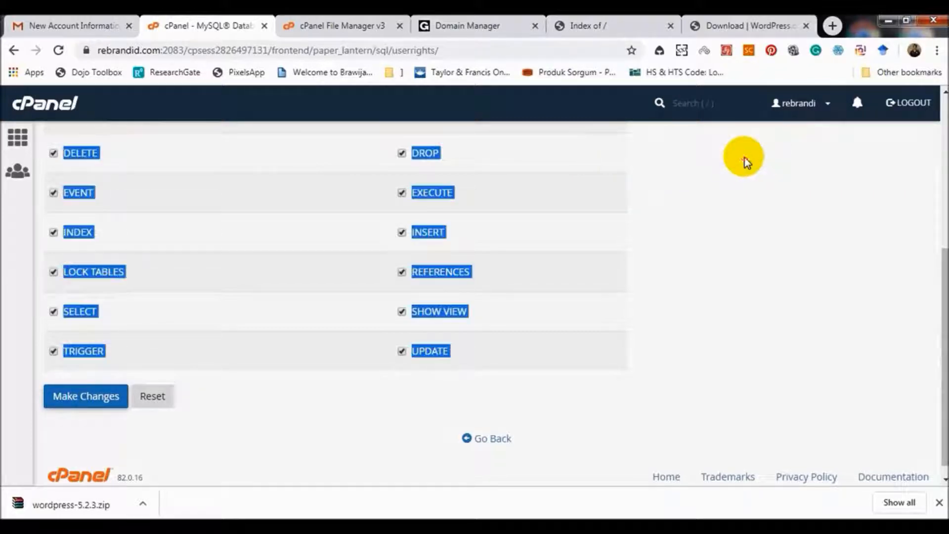
click(484, 441)
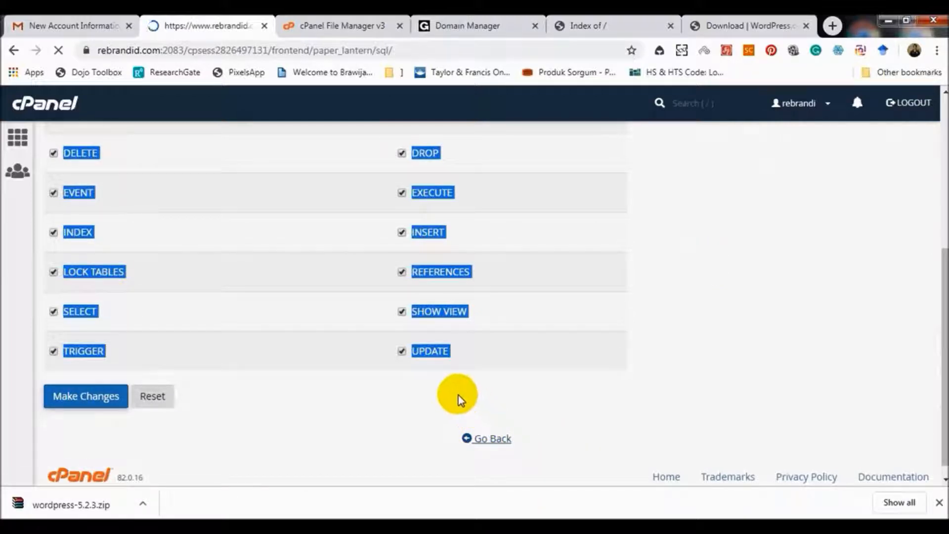
Check the rebrandi_digifilme entry and its privileged user in the list of current databases.
scroll(381, 343, down, 8)
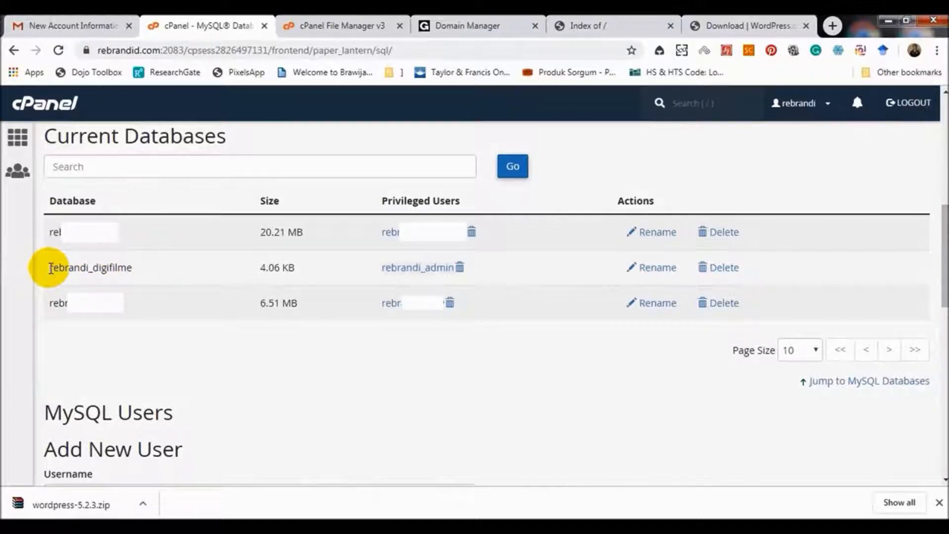
drag(50, 267, 131, 267)
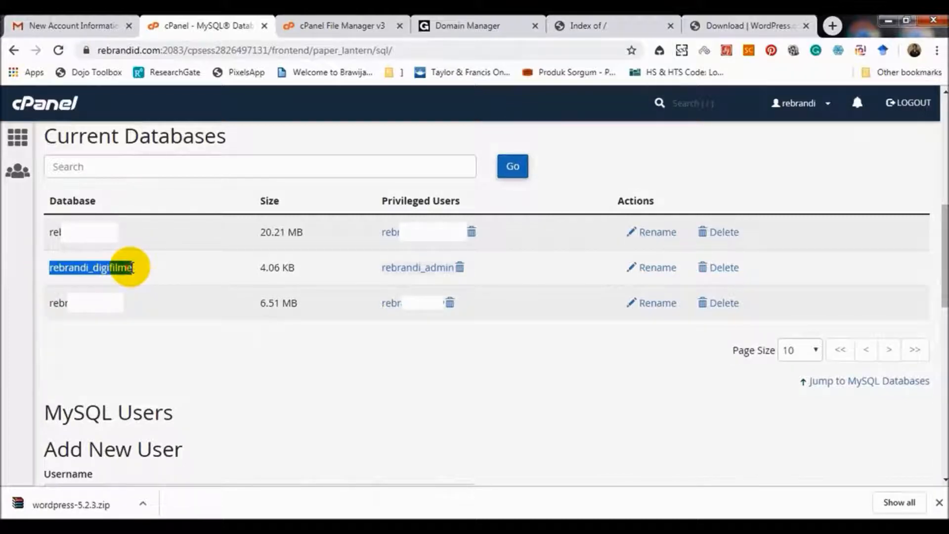
click(388, 269)
drag(388, 269, 451, 276)
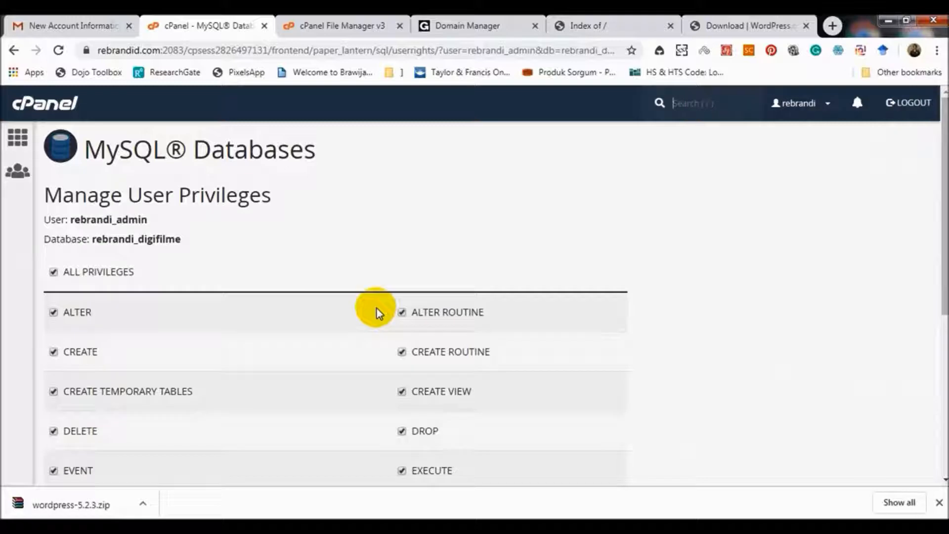
Switch to the digifilme.com page and reload it to start the WordPress setup.
click(588, 25)
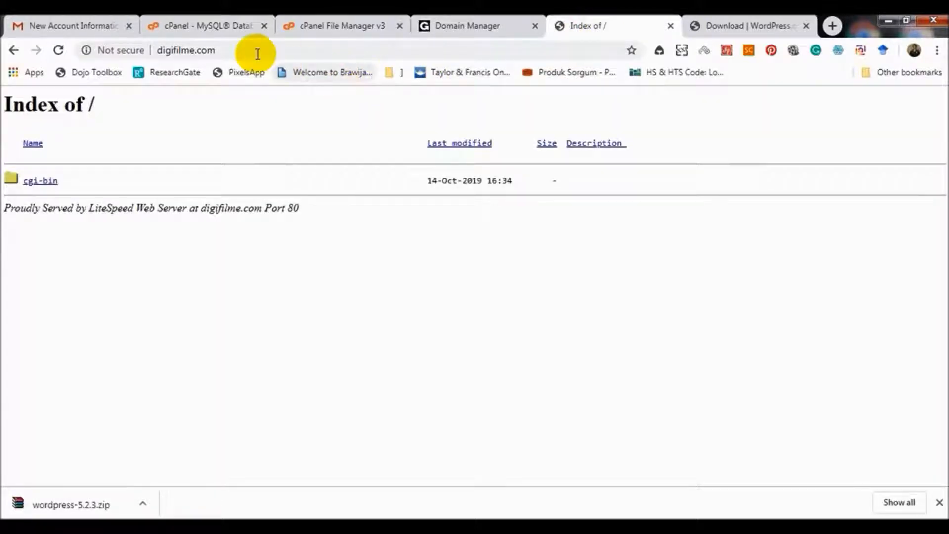
click(237, 49)
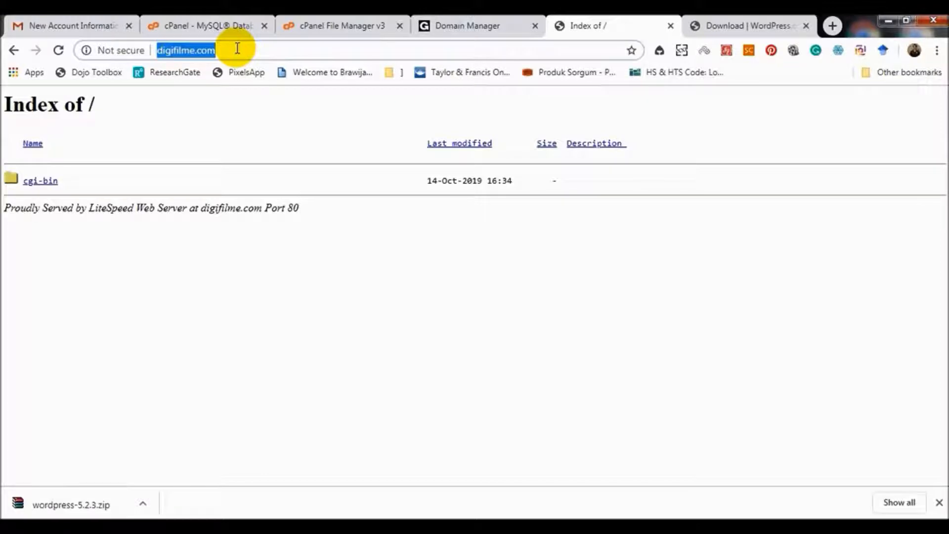
click(62, 53)
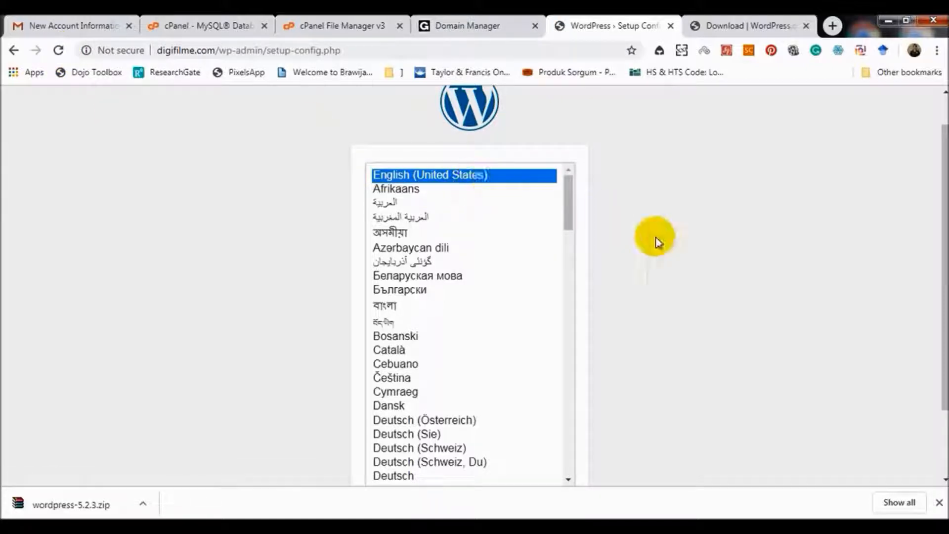
Continue the WordPress setup in English (United States) and proceed to the database connection form.
scroll(665, 242, down, 2)
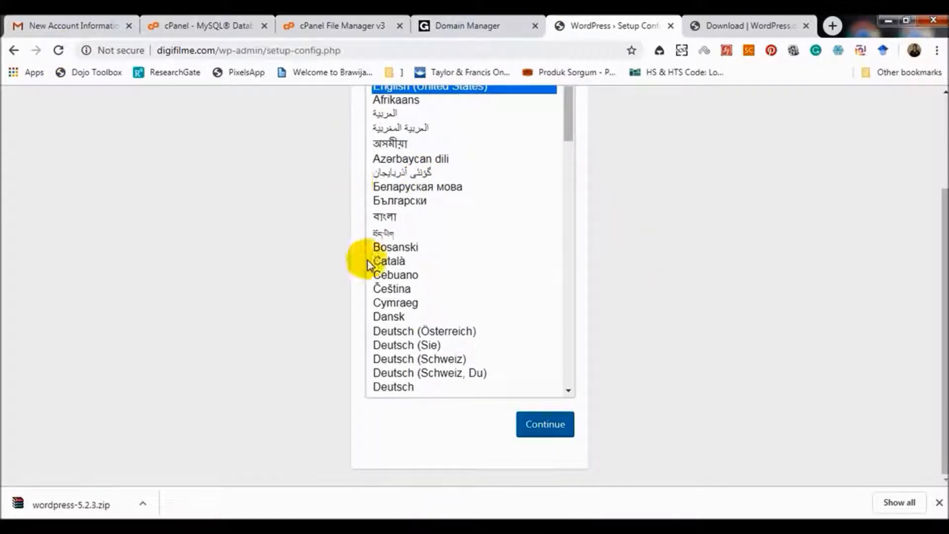
click(546, 425)
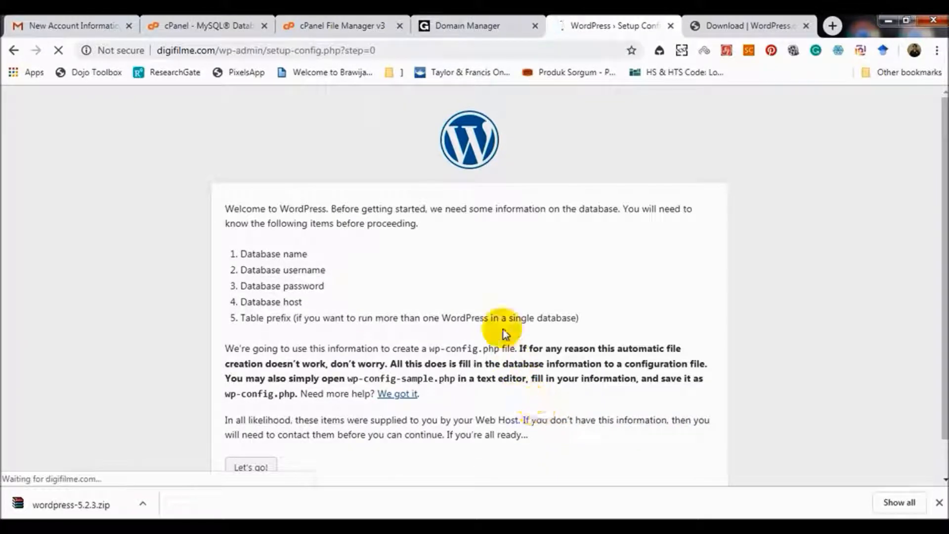
scroll(493, 284, down, 1)
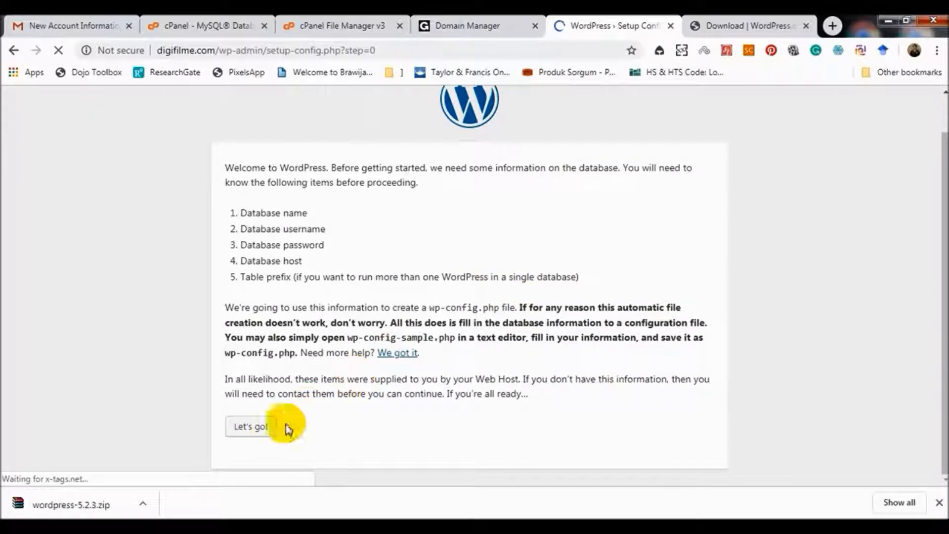
click(258, 429)
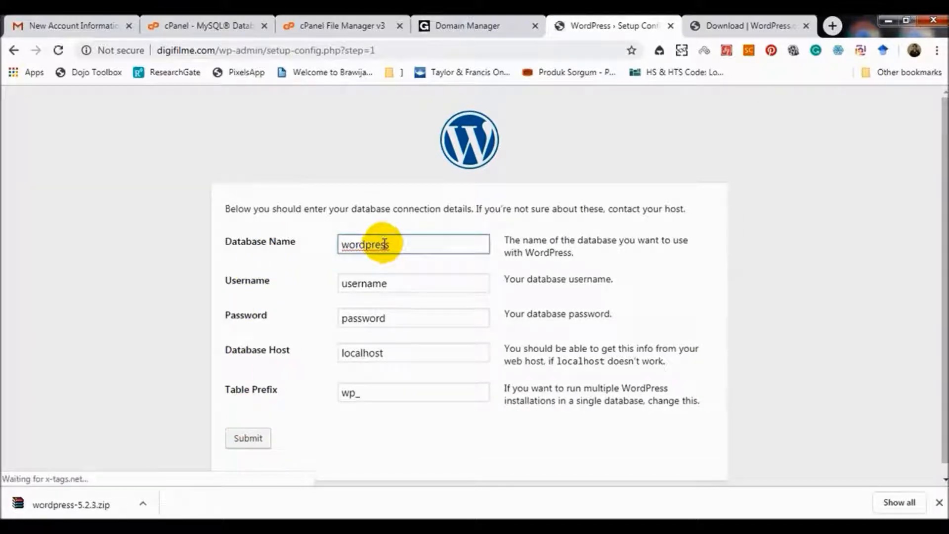
Copy the database name rebrandi_digifilme from cPanel and paste it as the Database Name in the WordPress setup form.
click(205, 26)
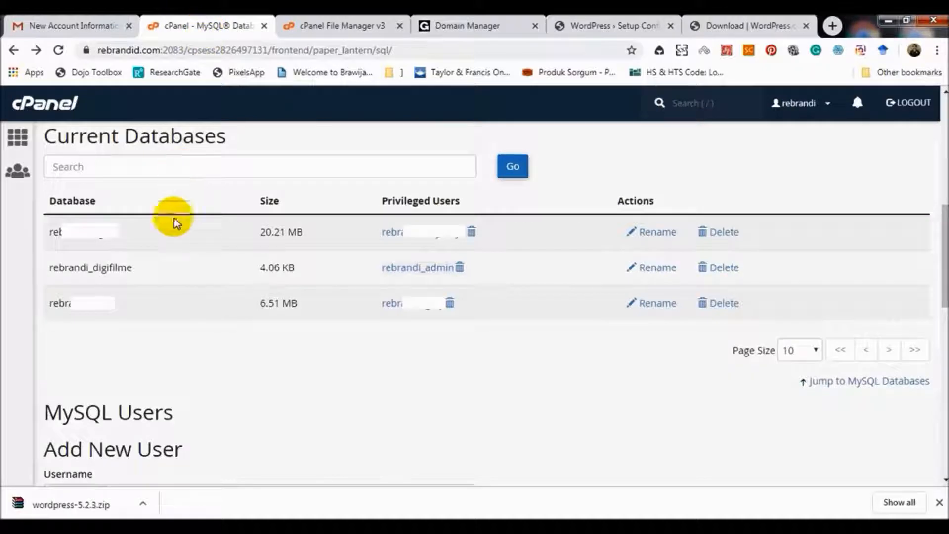
drag(51, 271, 131, 267)
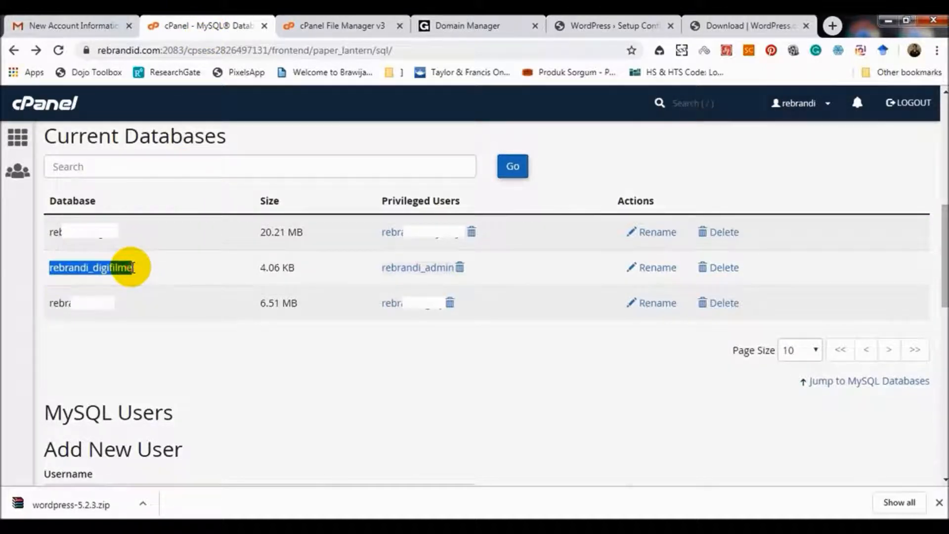
right_click(127, 267)
click(144, 278)
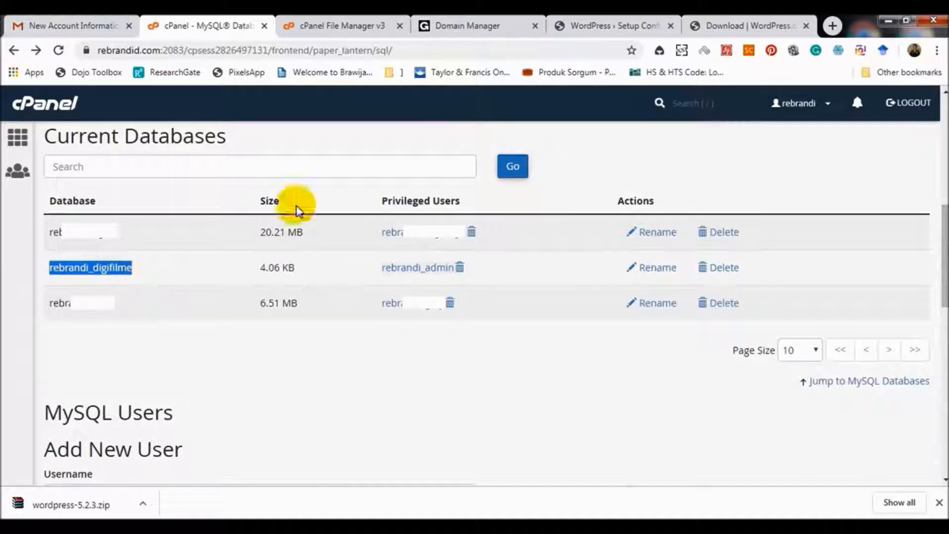
click(600, 27)
click(364, 244)
double_click(364, 244)
right_click(364, 244)
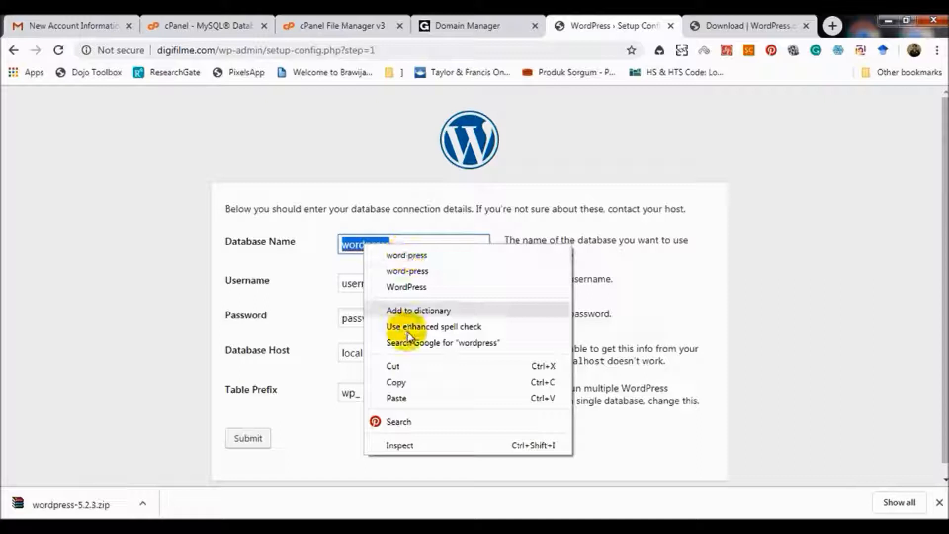
click(400, 398)
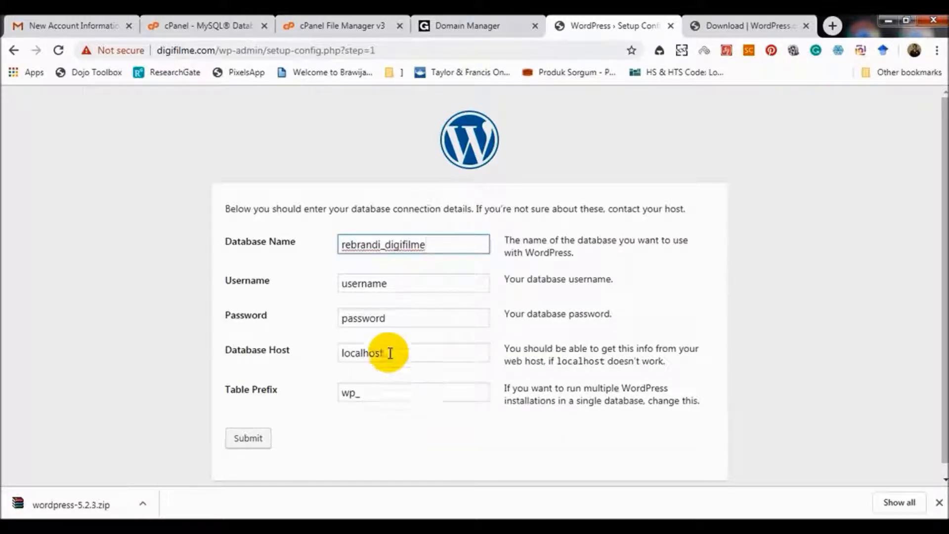
Copy the privileged user rebrandi_admin from the cPanel database list and paste it as the Username in the WordPress setup form.
double_click(370, 289)
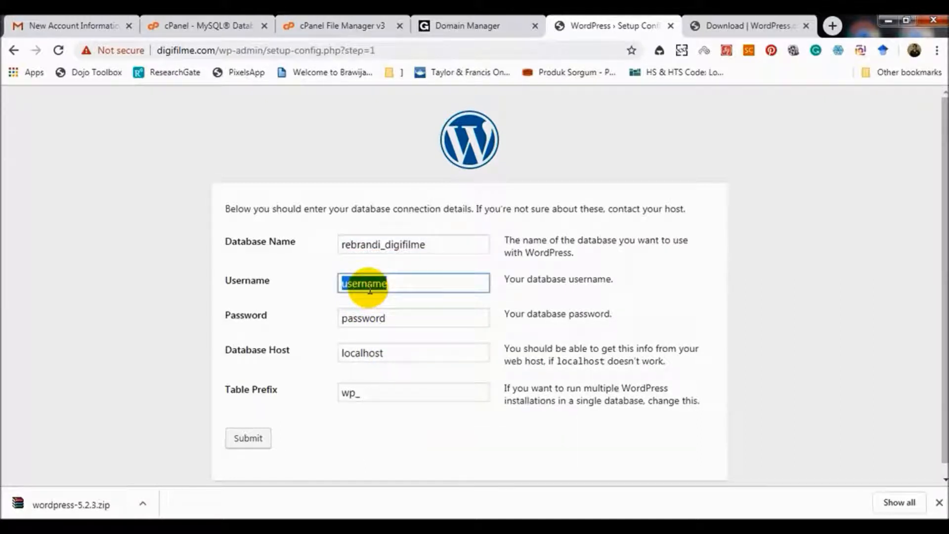
click(180, 26)
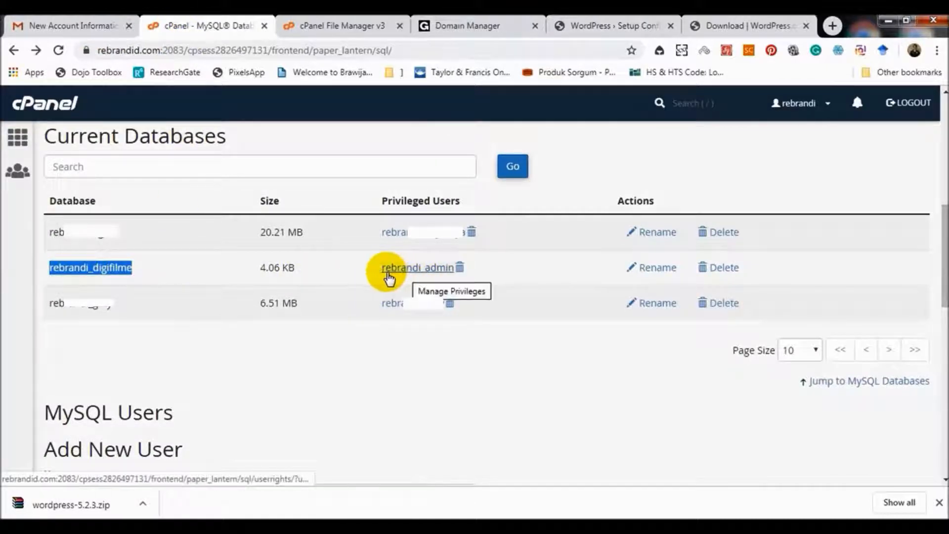
drag(382, 270, 453, 276)
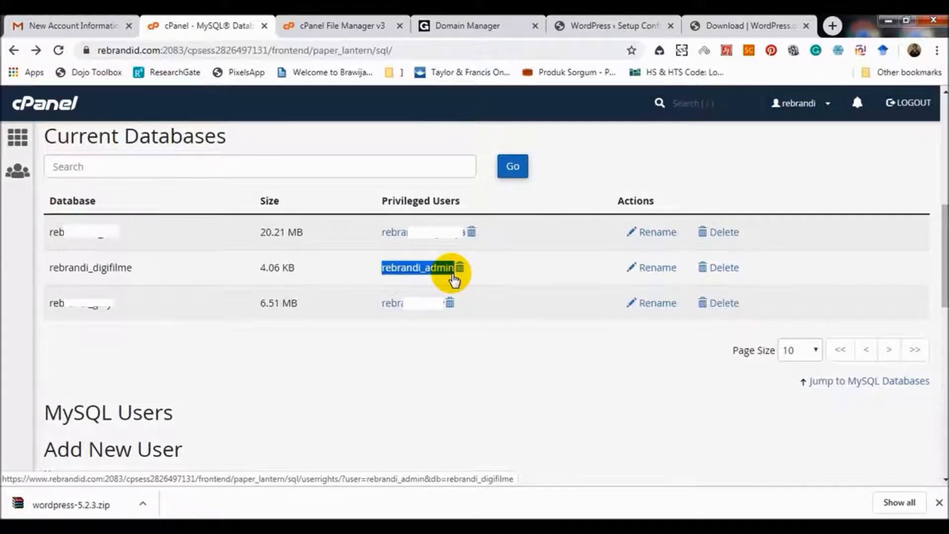
click(607, 26)
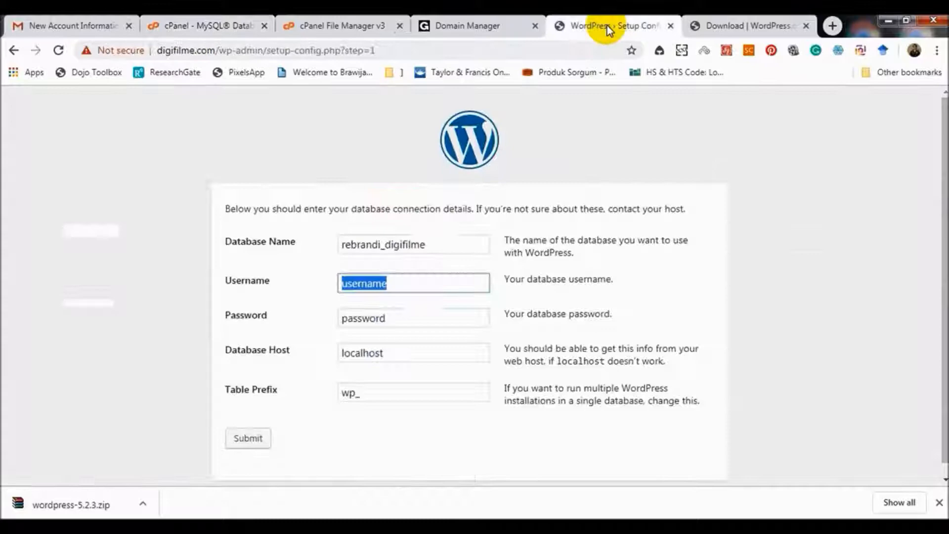
right_click(425, 285)
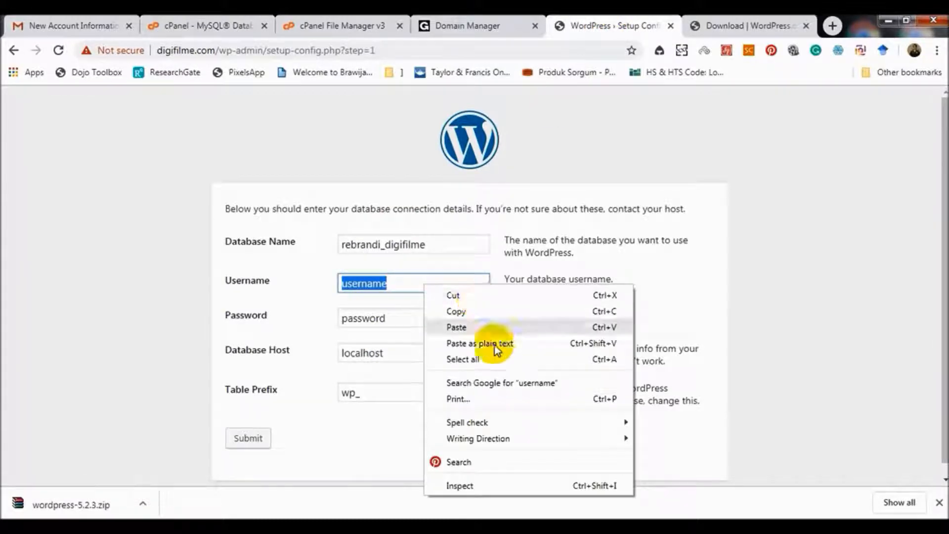
click(492, 329)
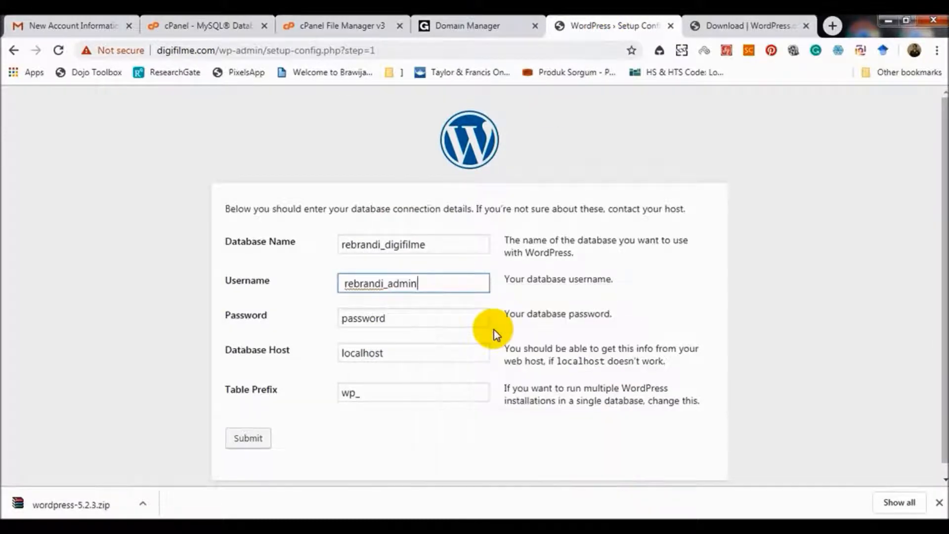
Enter the database password, submit the connection details and run the WordPress installation.
double_click(415, 318)
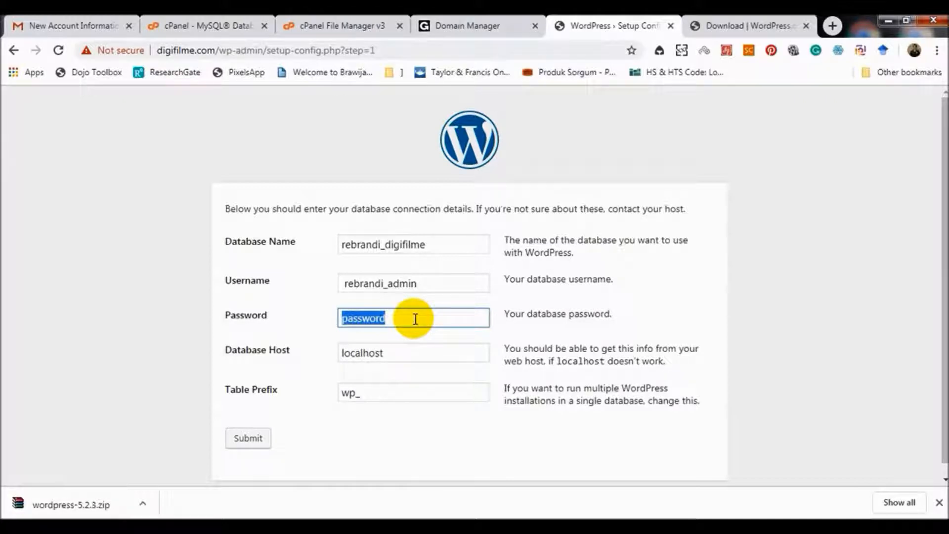
text(*)
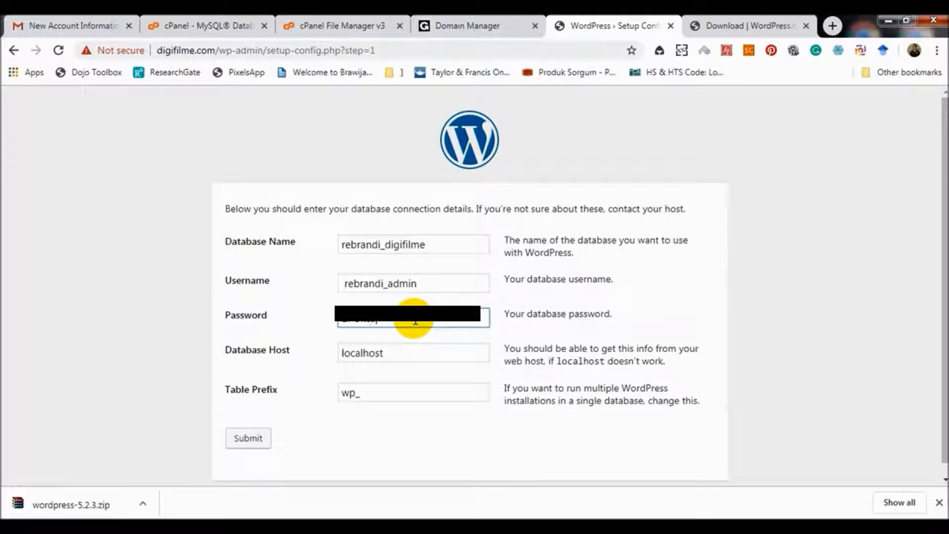
click(497, 313)
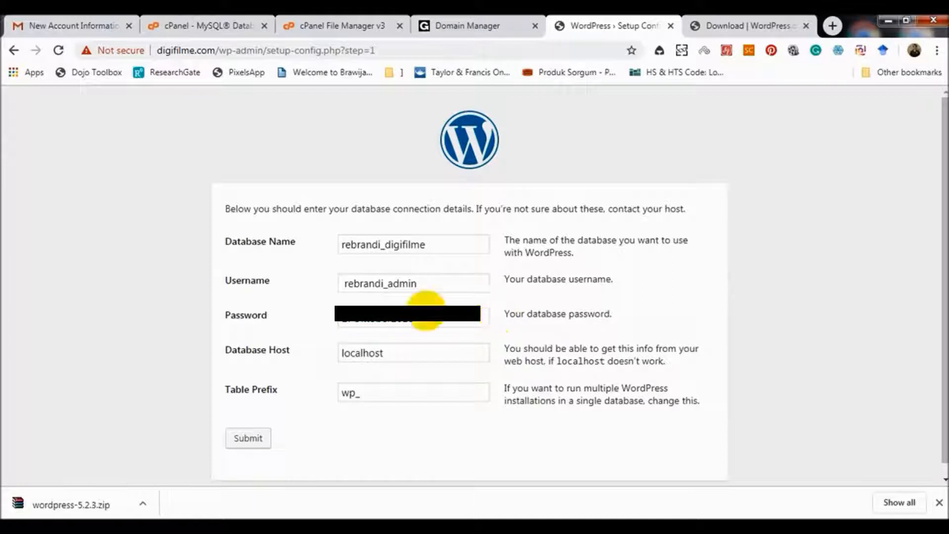
click(255, 441)
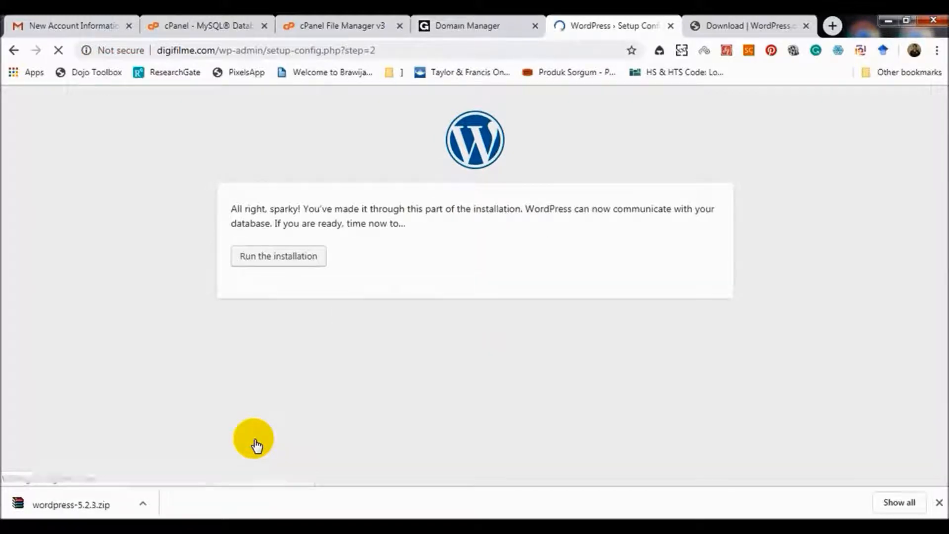
click(285, 261)
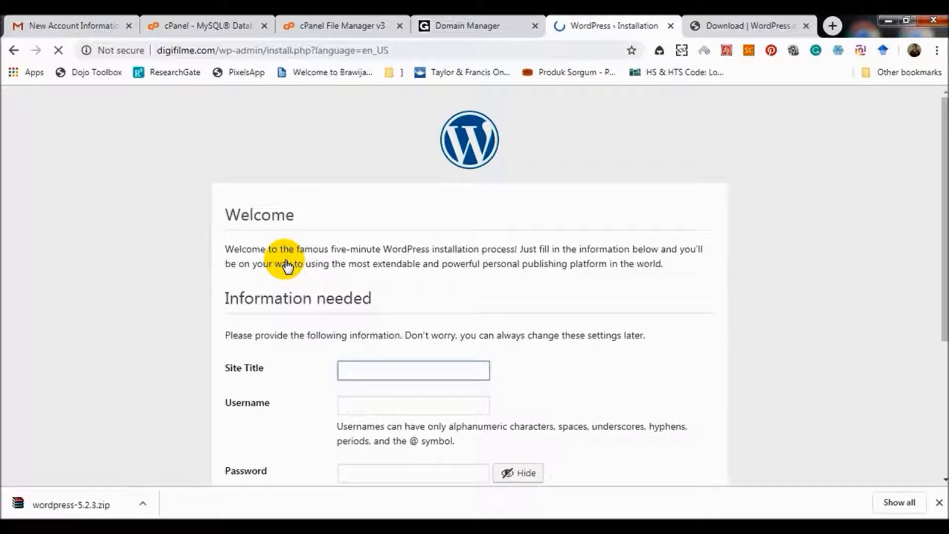
Set the site title to Digifilme.com and fill in the administrator's username.
scroll(286, 264, down, 3)
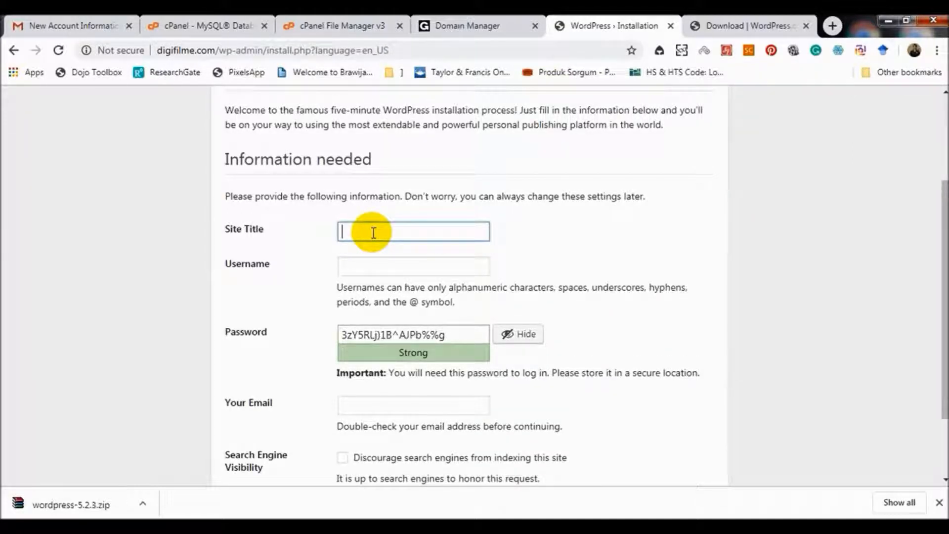
text(Digifilme.com)
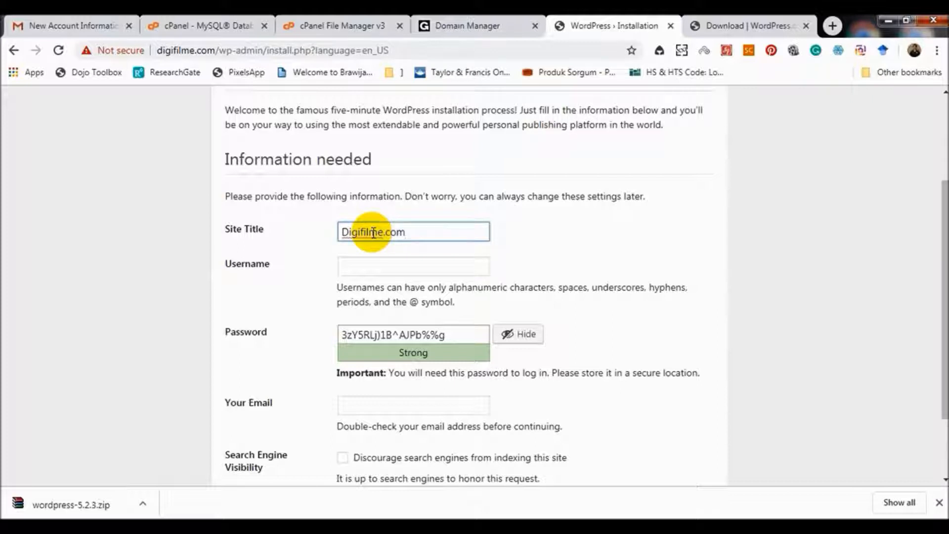
click(374, 264)
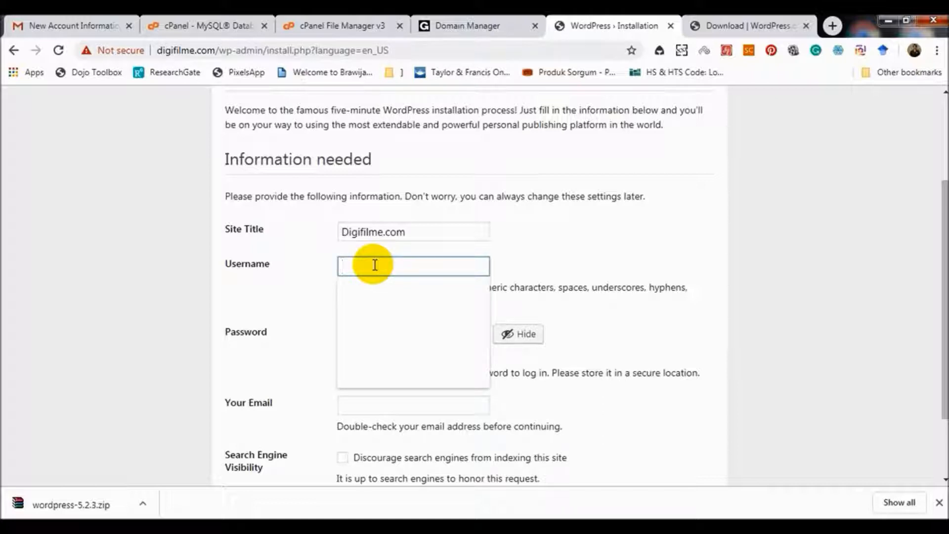
text(yu)
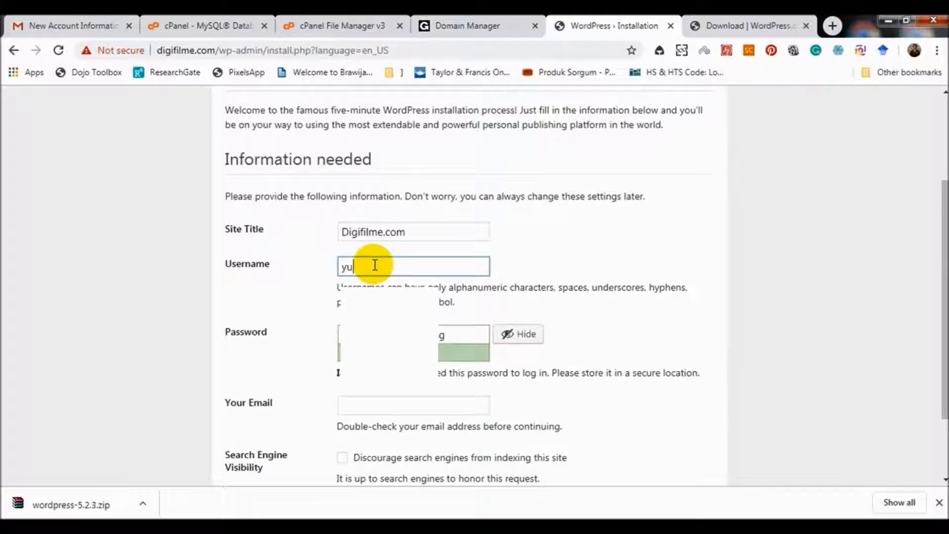
text(stian)
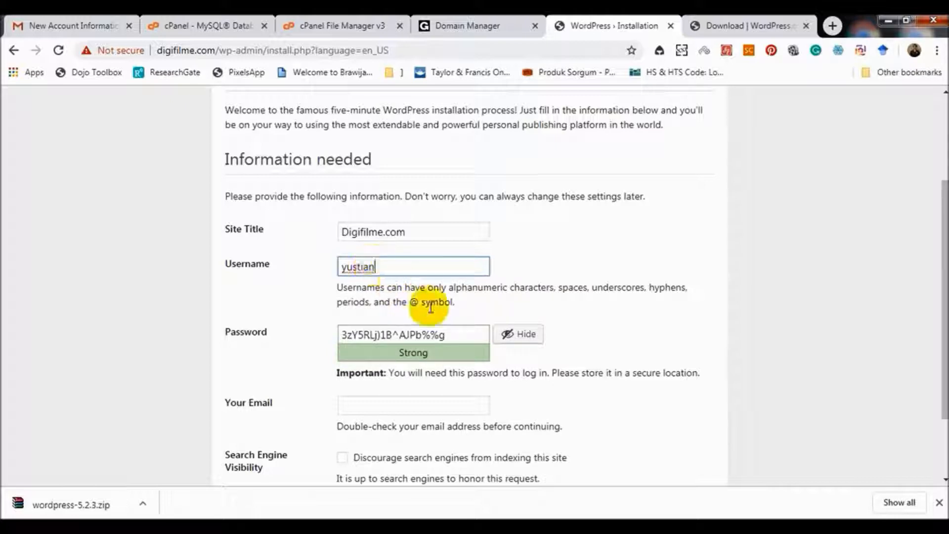
Replace the generated administrator password with the chosen account password and confirm the use of a weak password.
scroll(430, 303, down, 1)
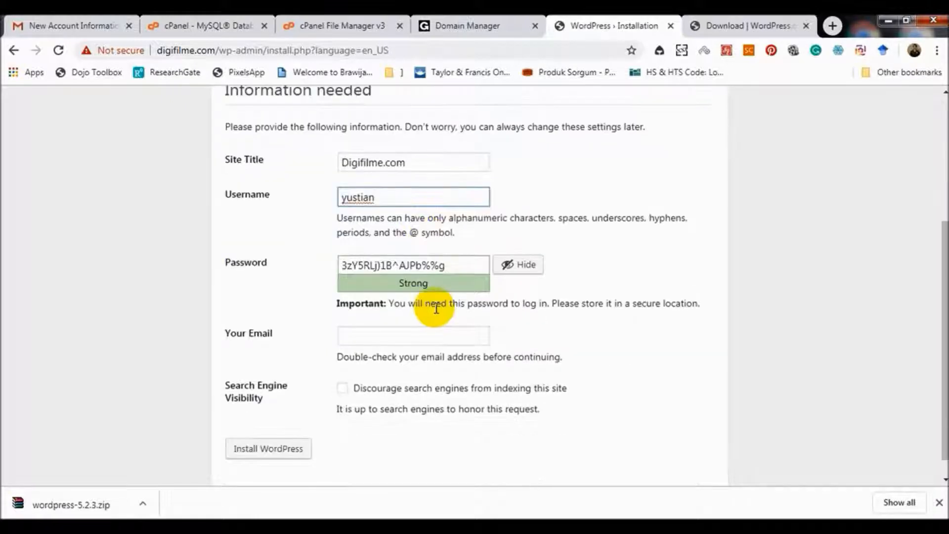
click(450, 265)
triple_click(449, 265)
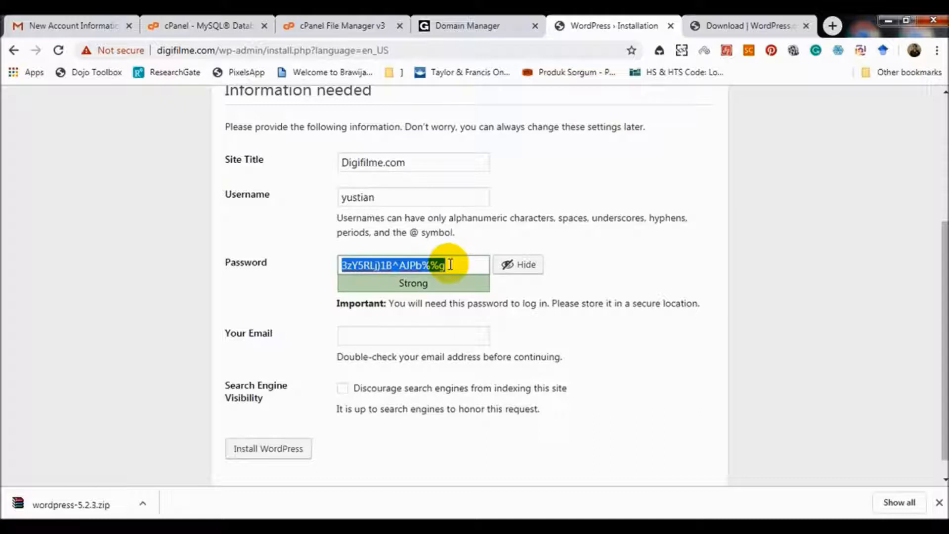
text(1)
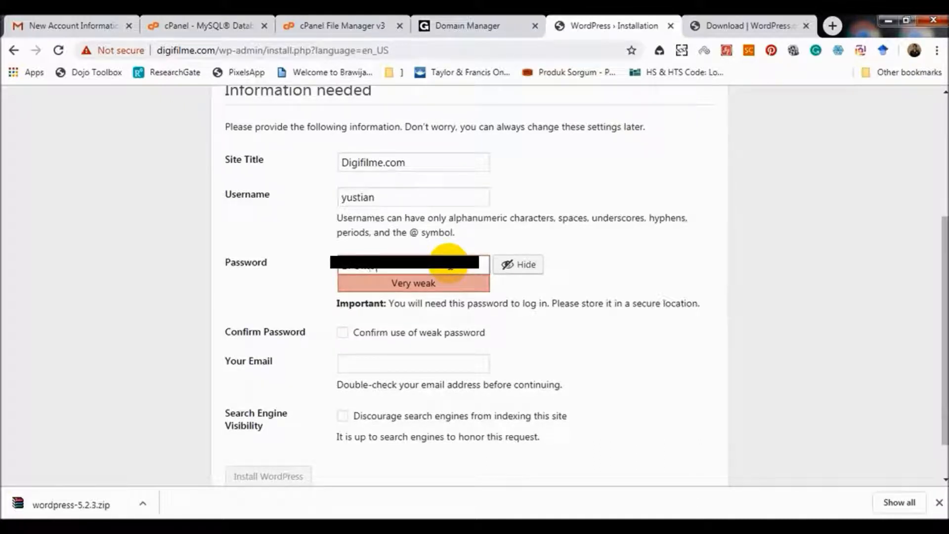
text(•••)
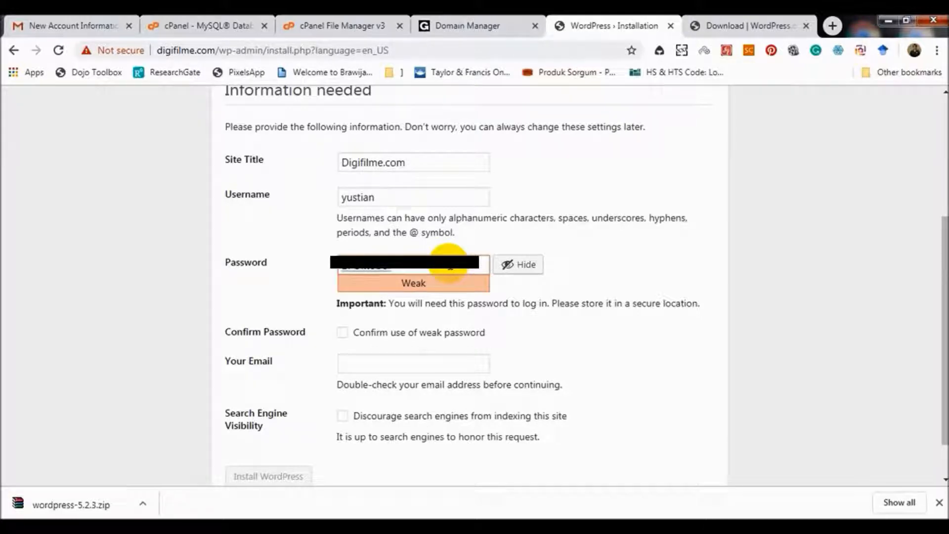
scroll(449, 263, down, 1)
click(343, 284)
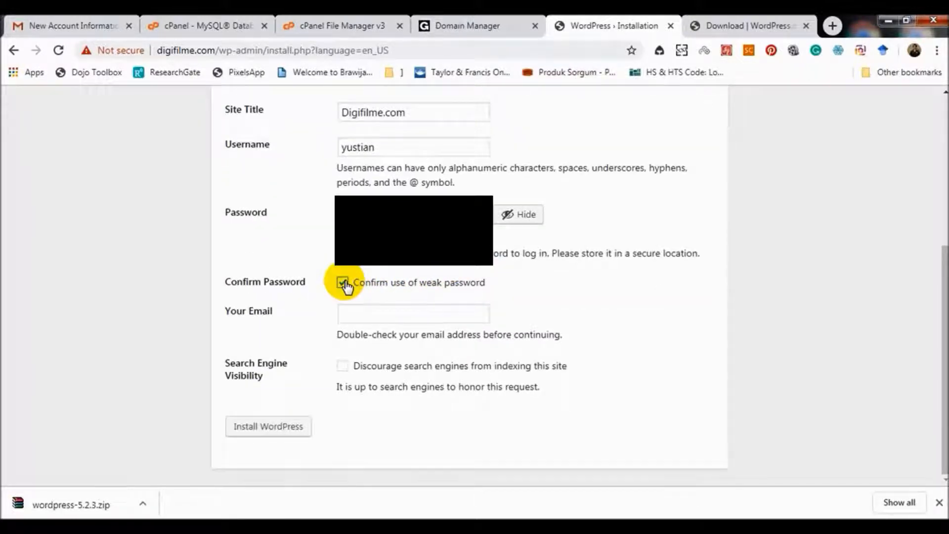
Fill in the administrator's e-mail address and install WordPress.
click(371, 315)
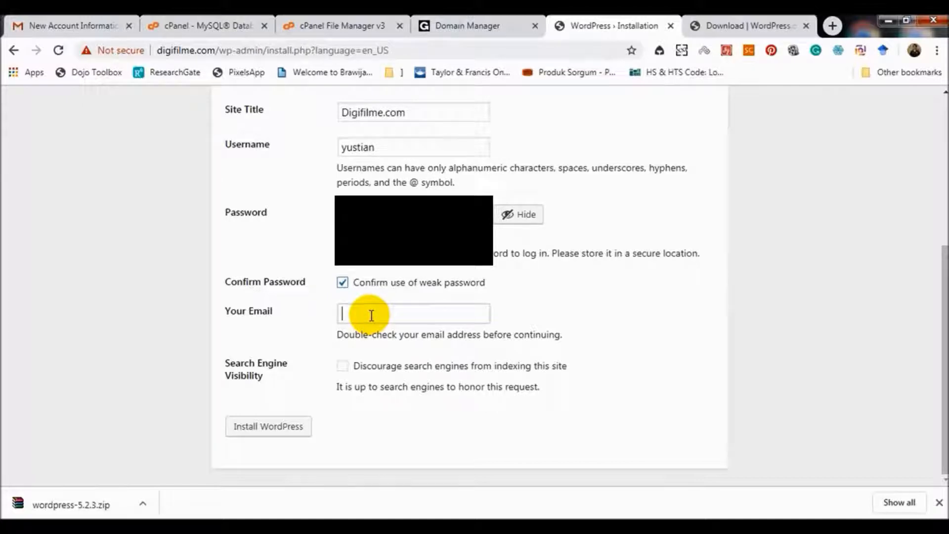
click(373, 349)
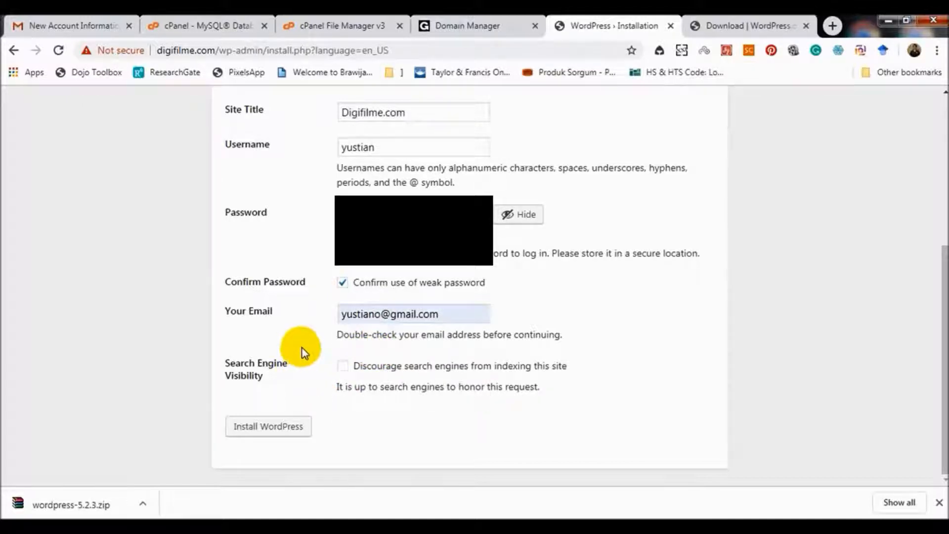
click(272, 428)
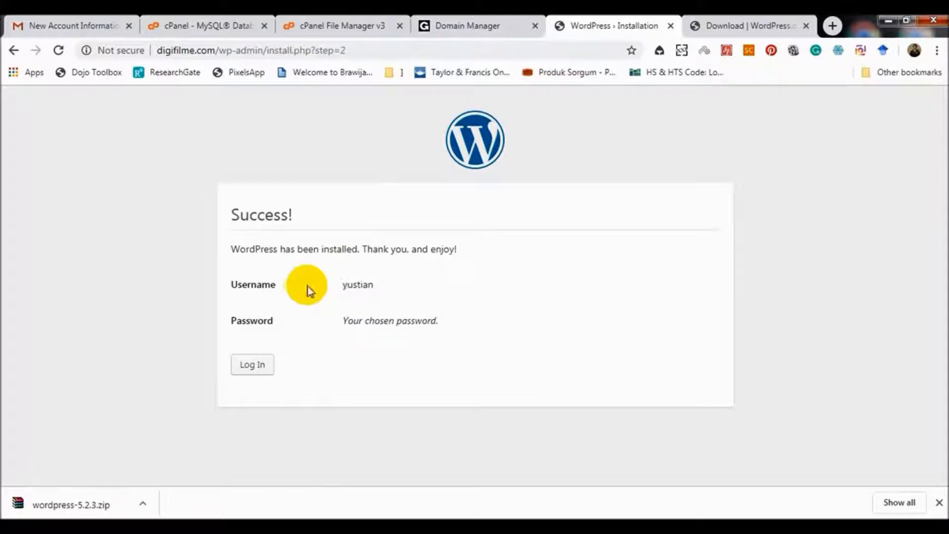
Log in to the new WordPress site with the administrator's username and account password.
click(258, 365)
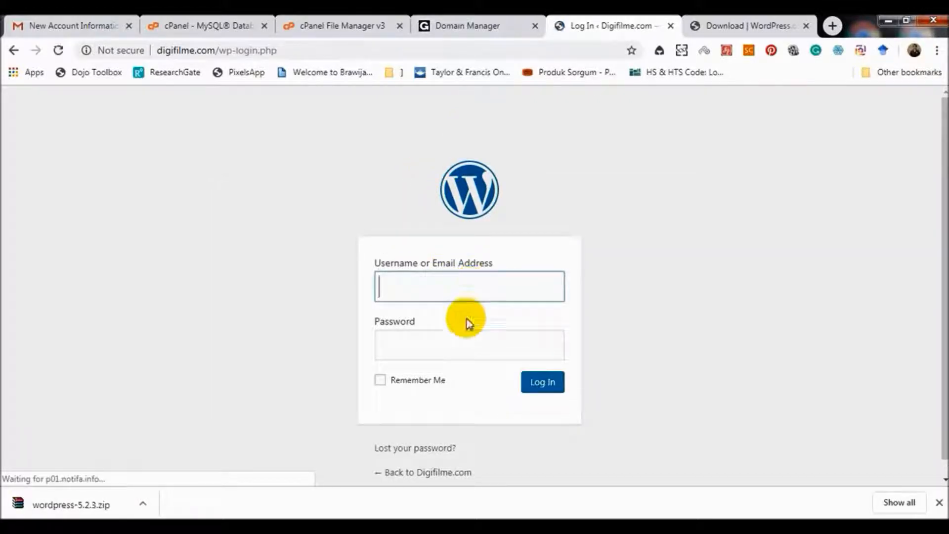
text(yustian)
click(436, 356)
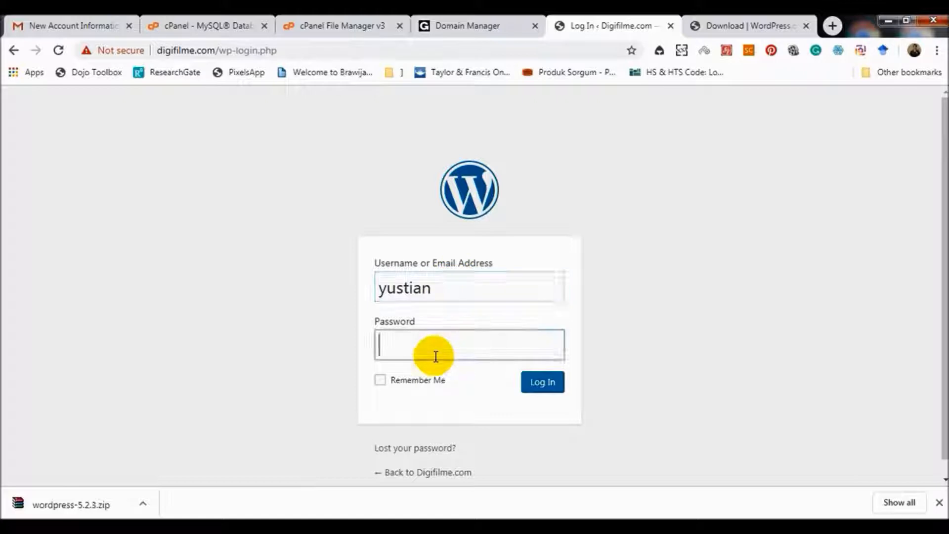
text(•••)
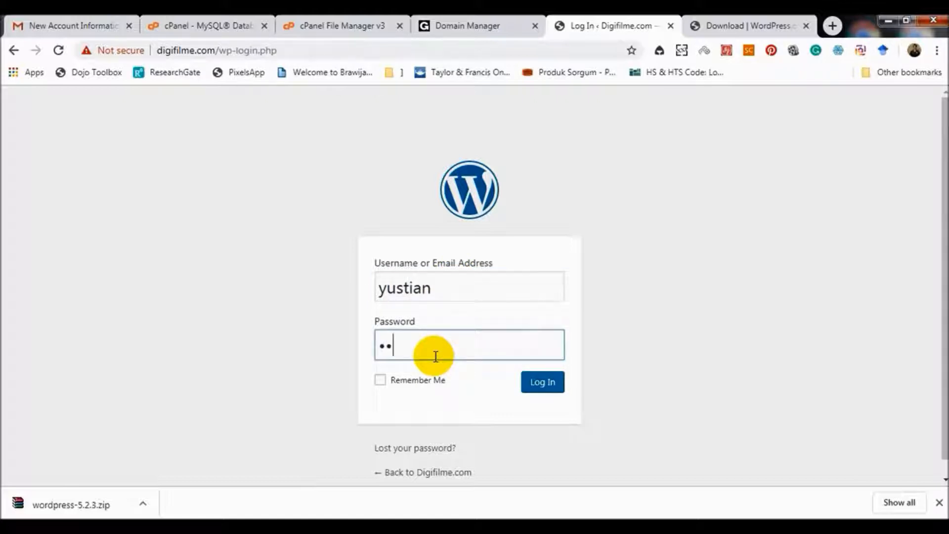
text(••••••)
click(544, 386)
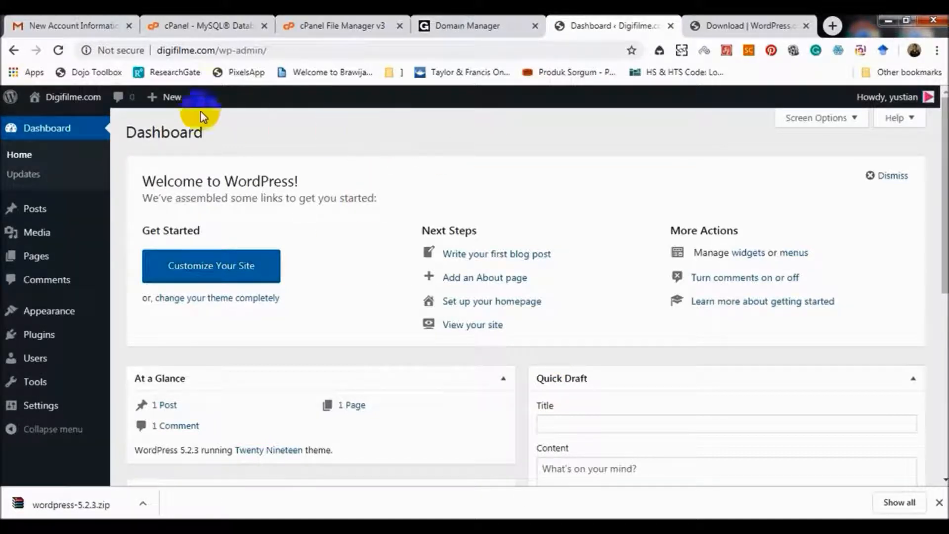
Open the Digifilme.com site in a new tab and look through its home page.
mouse_move(68, 99)
click(55, 125)
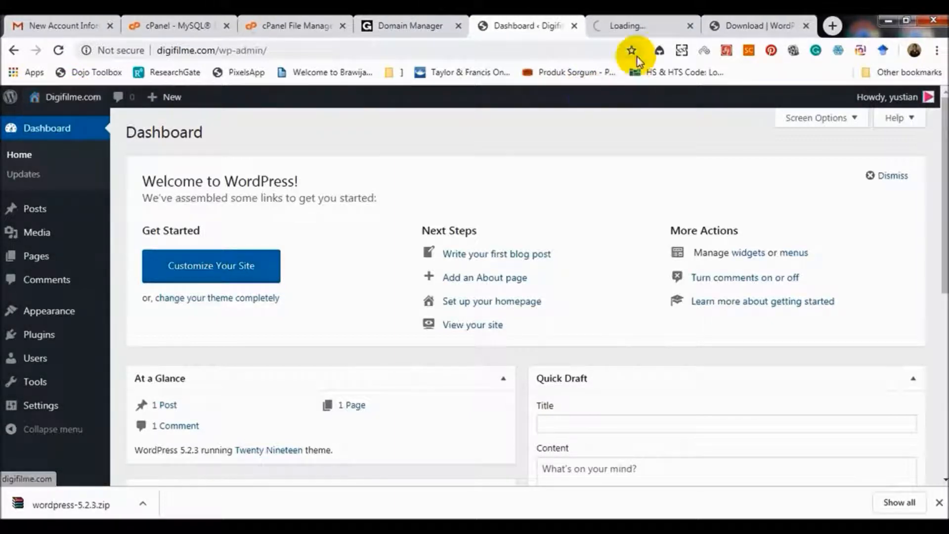
click(636, 26)
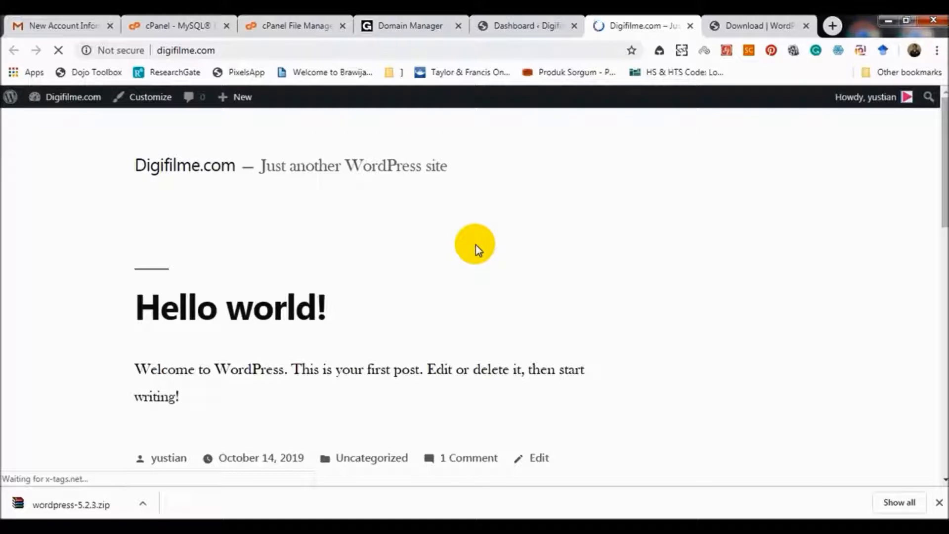
scroll(476, 244, down, 6)
scroll(475, 252, down, 8)
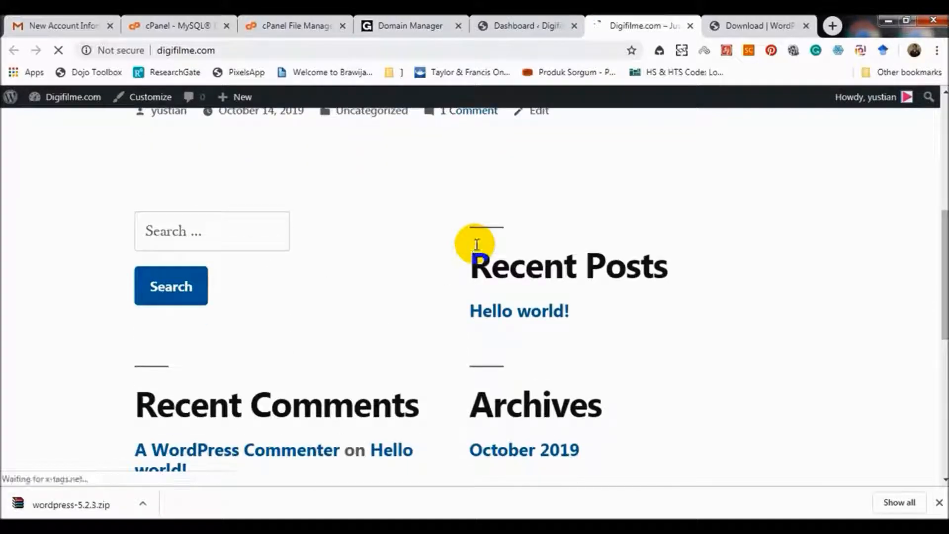
scroll(462, 255, up, 14)
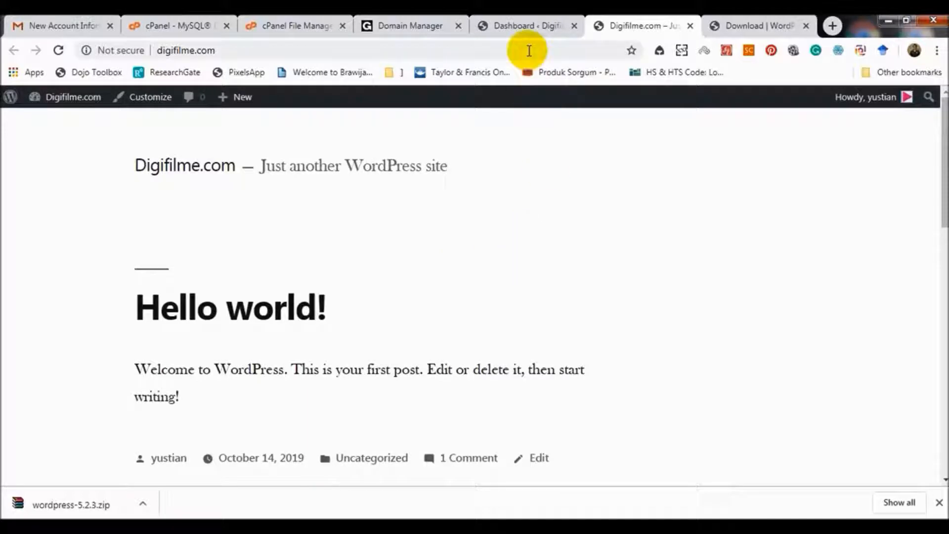
Compare the WordPress dashboard with the public Digifilme.com page down to its footer, and return to the dashboard.
click(530, 27)
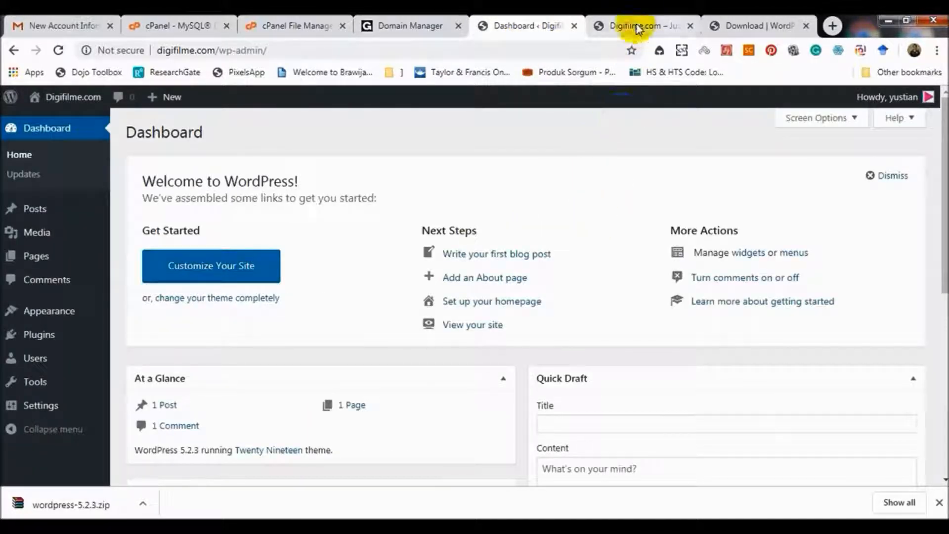
click(627, 26)
scroll(474, 259, down, 5)
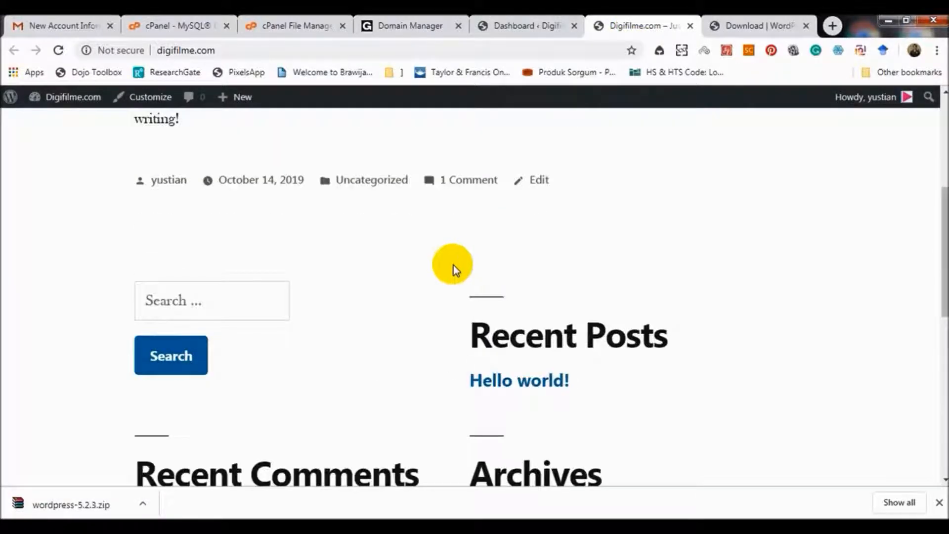
scroll(442, 273, down, 9)
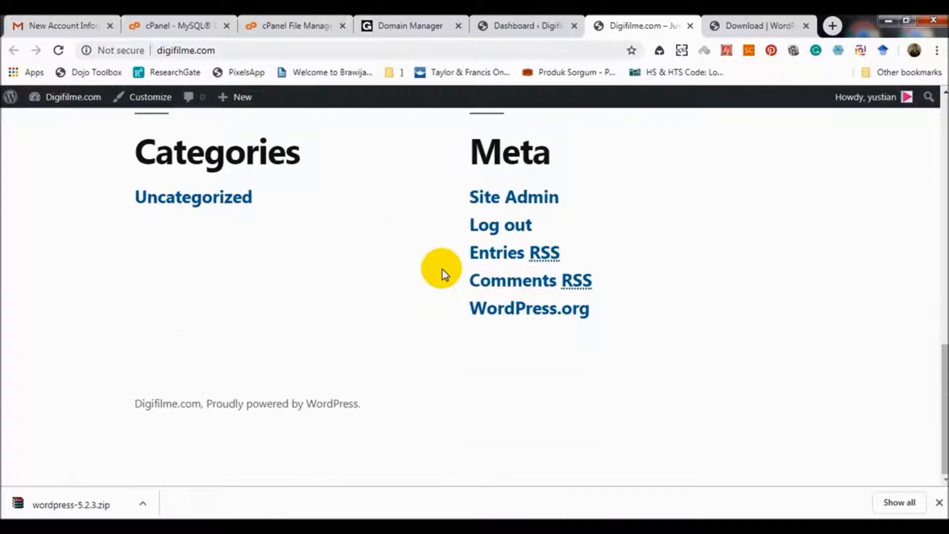
scroll(442, 272, up, 7)
scroll(444, 274, up, 5)
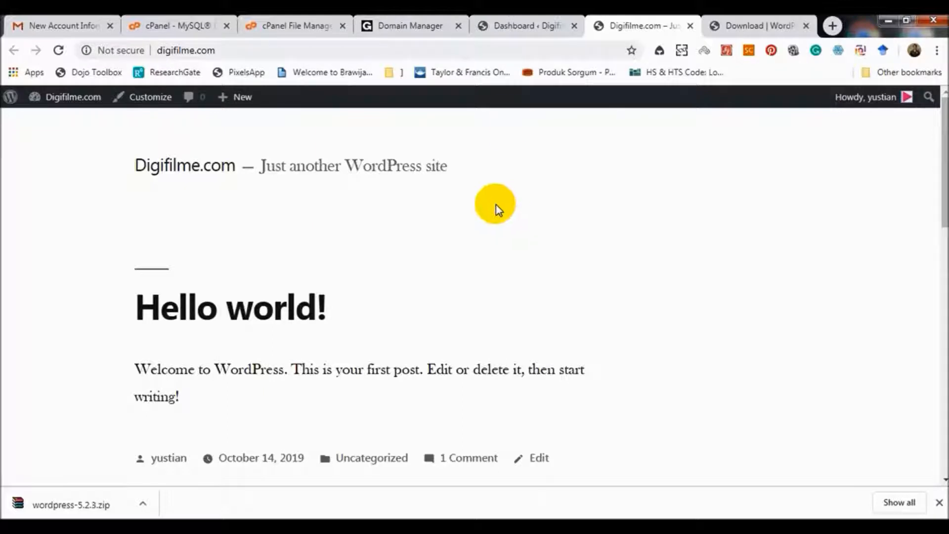
click(528, 28)
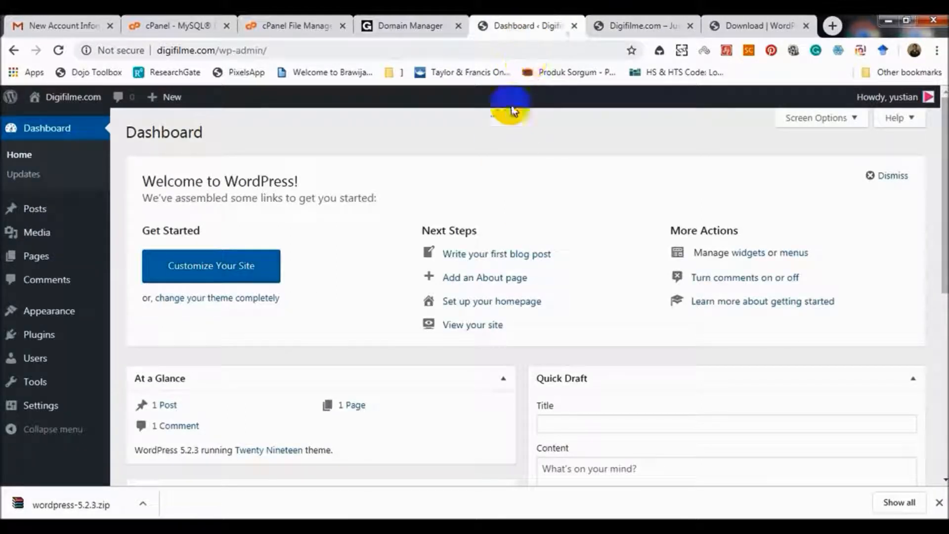